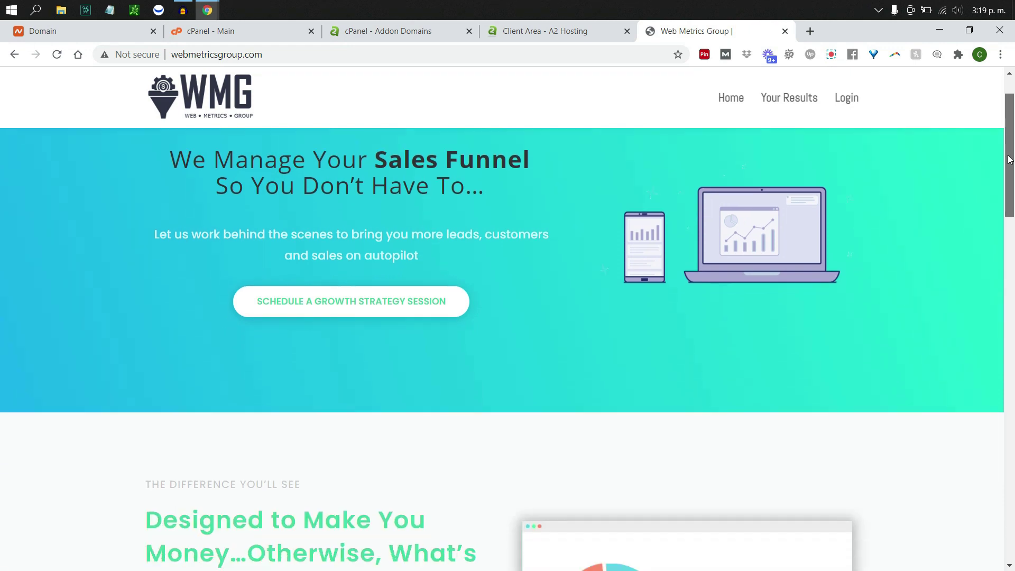
Load the site's /wp-admin/ address to reach the Web Metrics Group Dashboard.
scroll(1010, 181, "down", 2)
left_click_drag(1009, 181, 1011, 299)
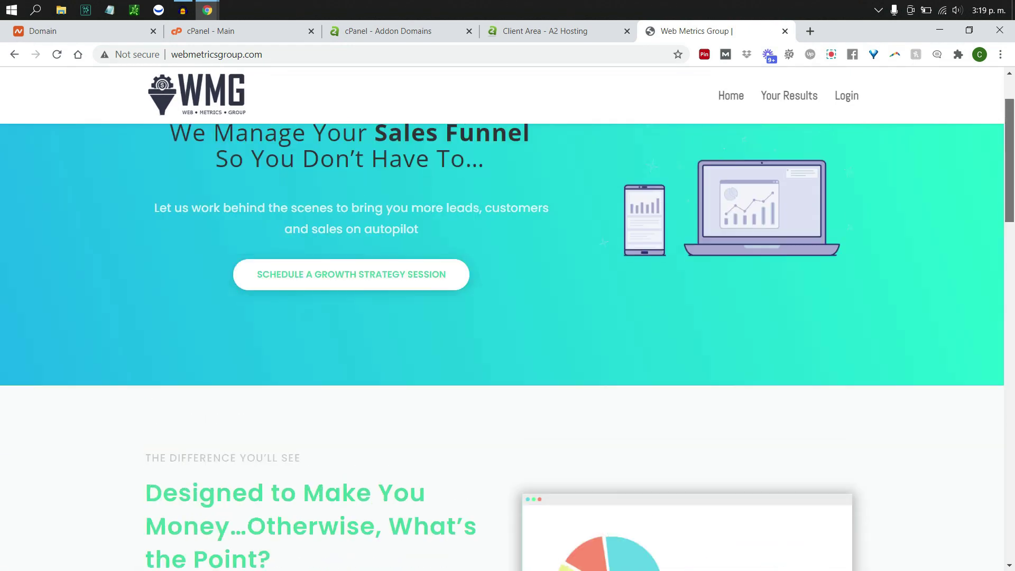
scroll(507, 264, "up", 2)
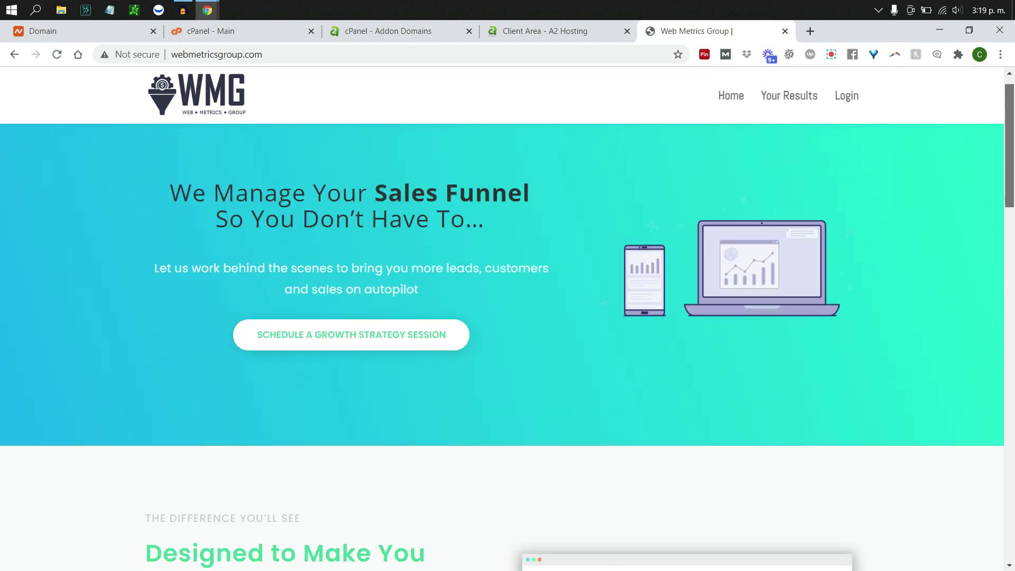
left_click(479, 57)
type("http://www.webmetricsgroup.com/wp-admin/")
key("Return")
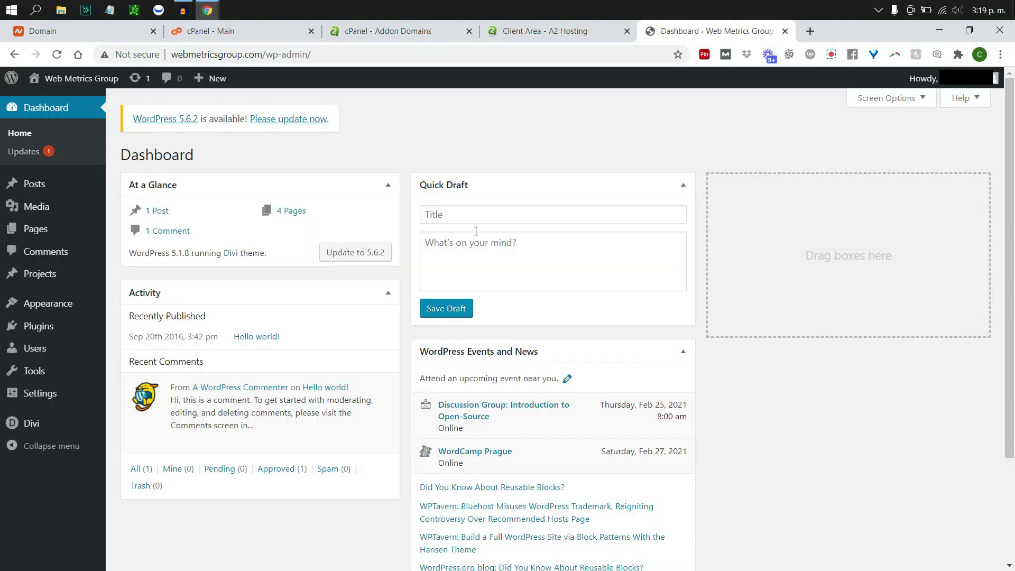
Search the plugin directory for Duplicator under Plugins > Add New.
mouse_move(79, 331)
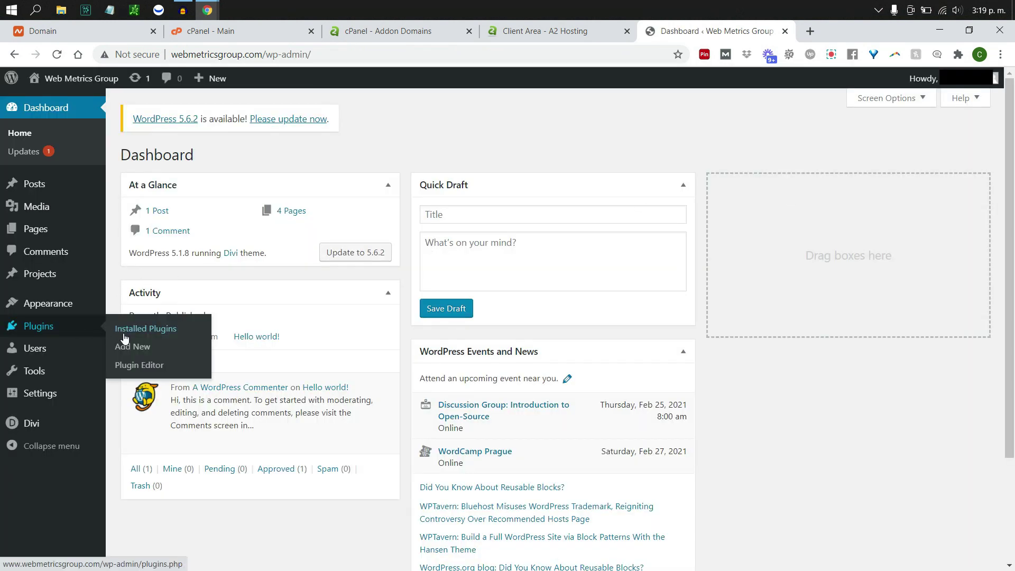
left_click(131, 349)
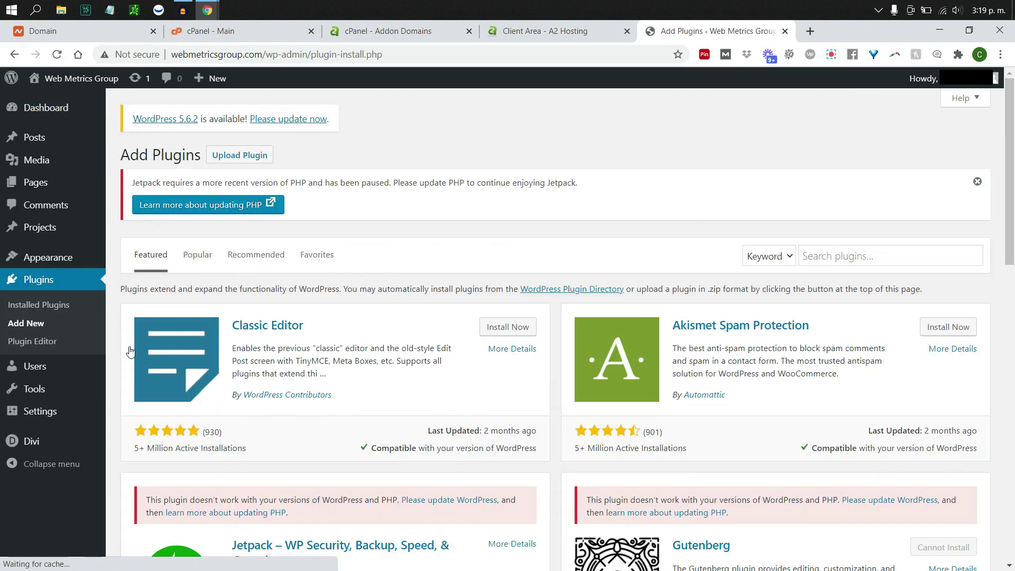
left_click(833, 253)
key("Down")
key("Return")
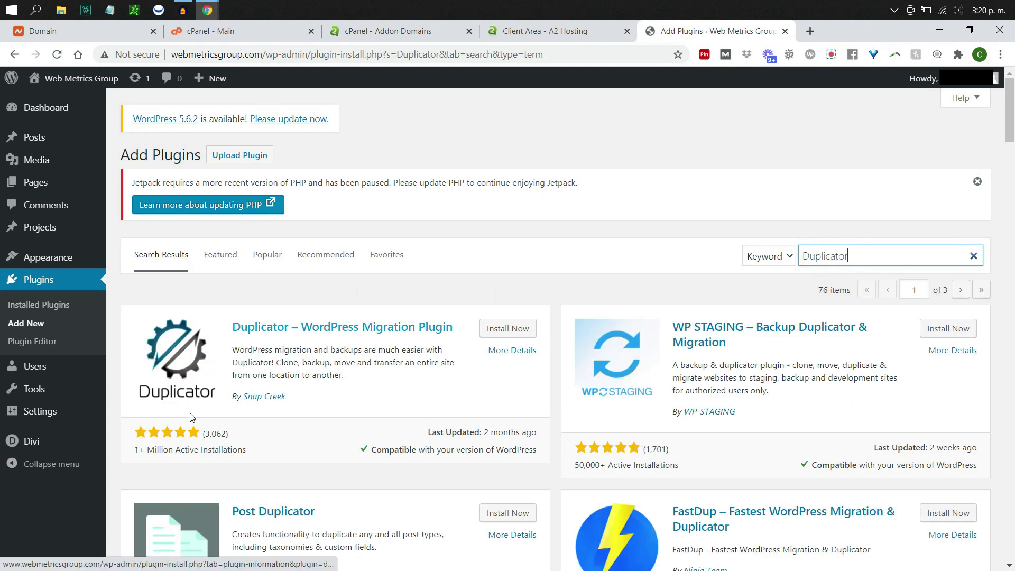
left_click_drag(142, 450, 236, 452)
left_click(268, 452)
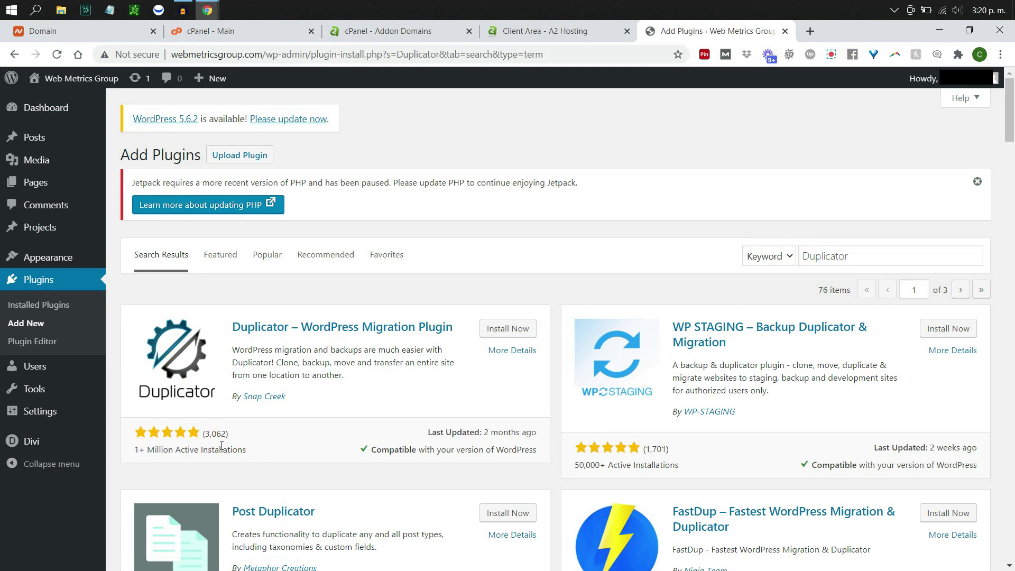
Install Duplicator – WordPress Migration Plugin 1.3.40.1 and activate it.
left_click(510, 329)
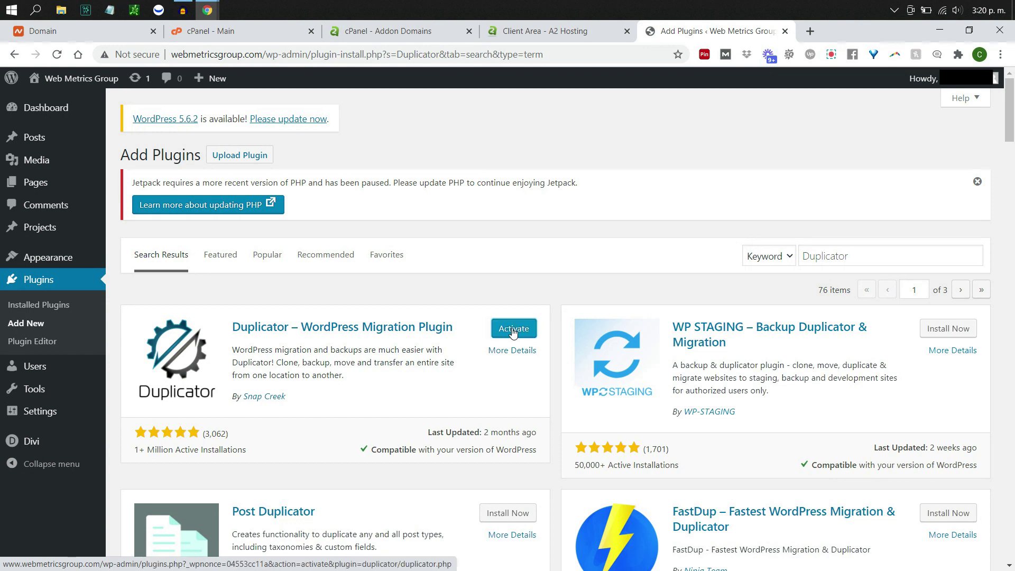
left_click(512, 329)
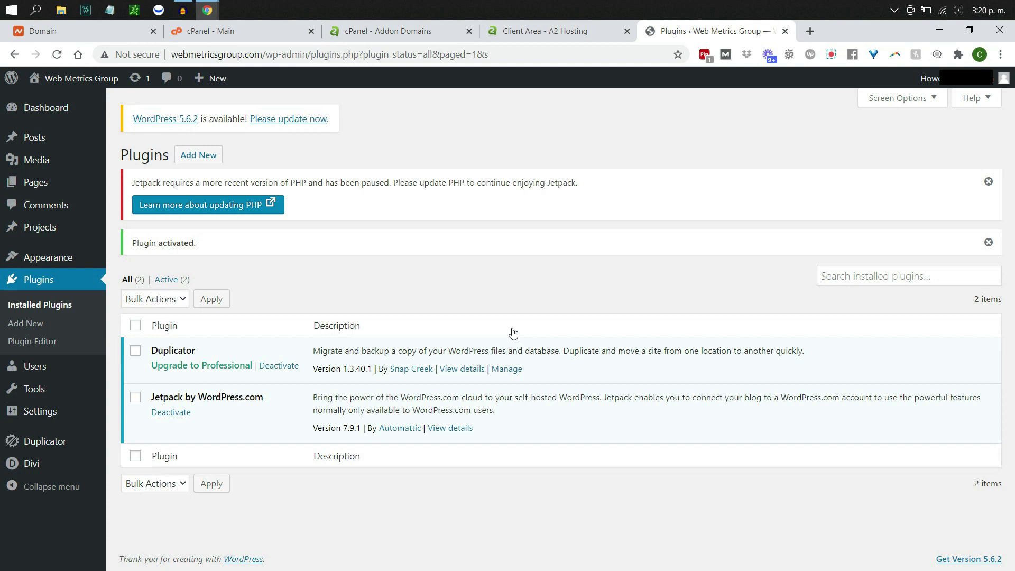
mouse_move(60, 447)
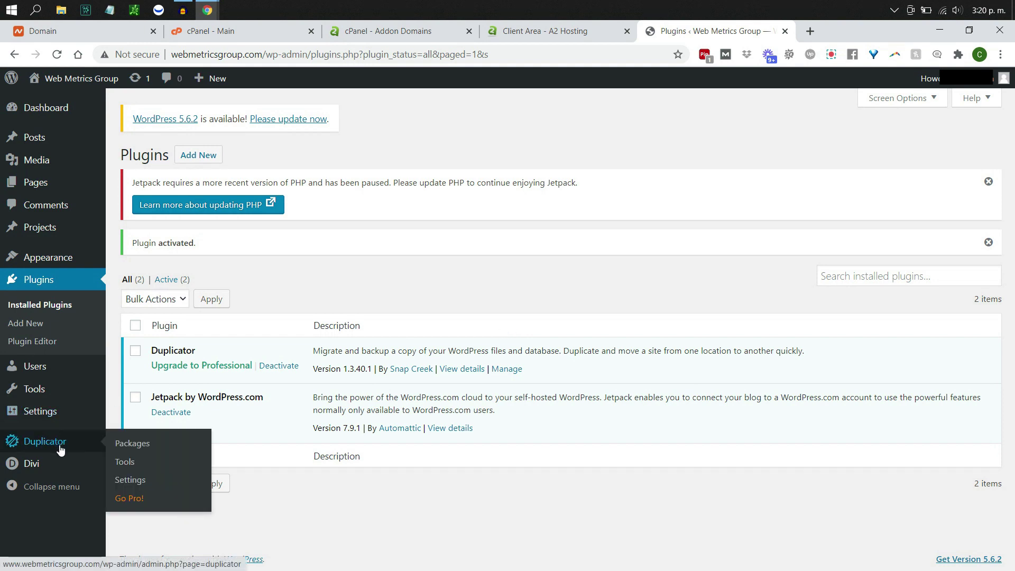
From Duplicator > Packages, create a new package named 20210225_webmetricsgroup.
left_click(124, 444)
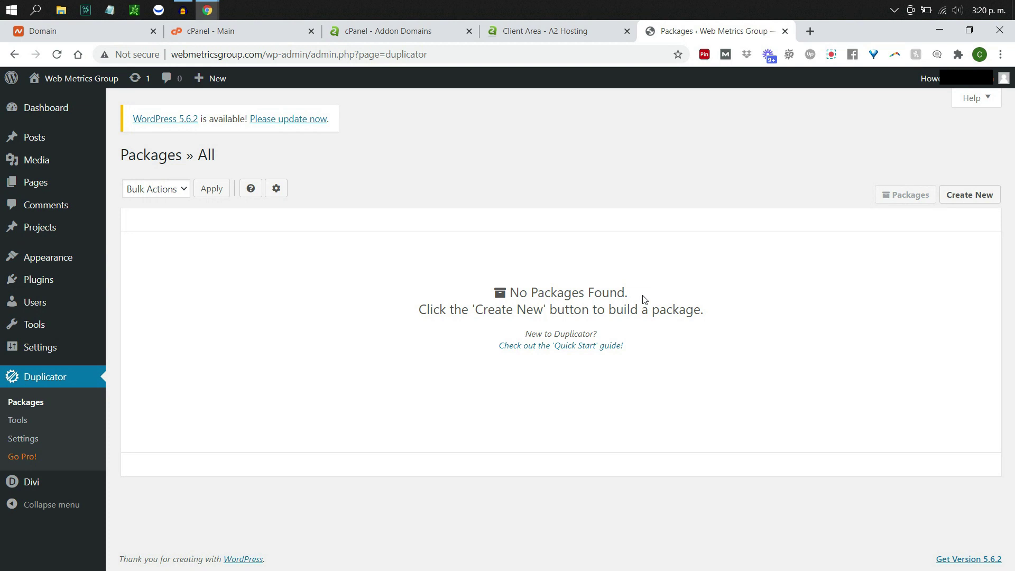
left_click(972, 201)
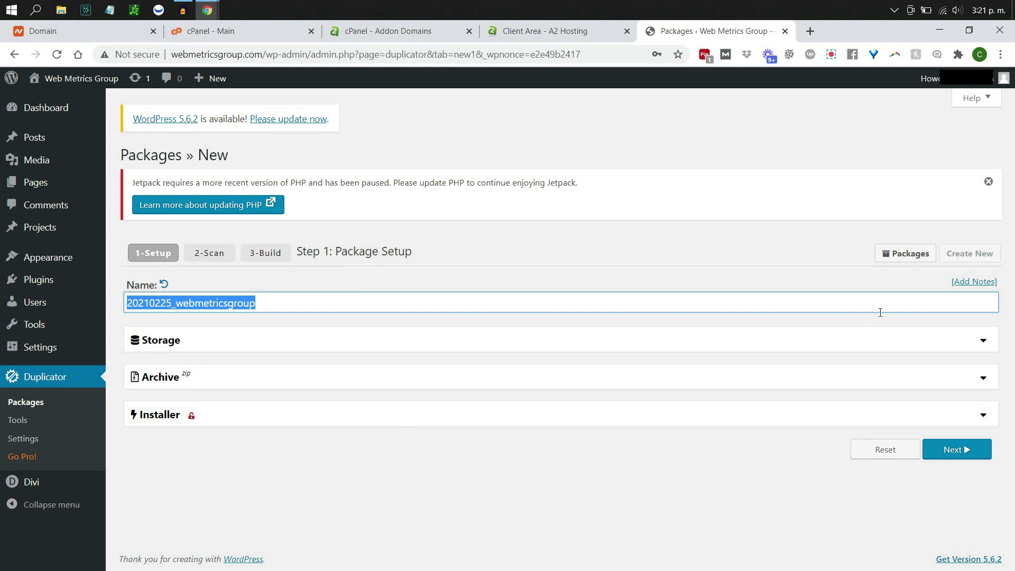
Review the Storage, Archive and Installer sections unchanged, then run the system scan.
left_click(874, 340)
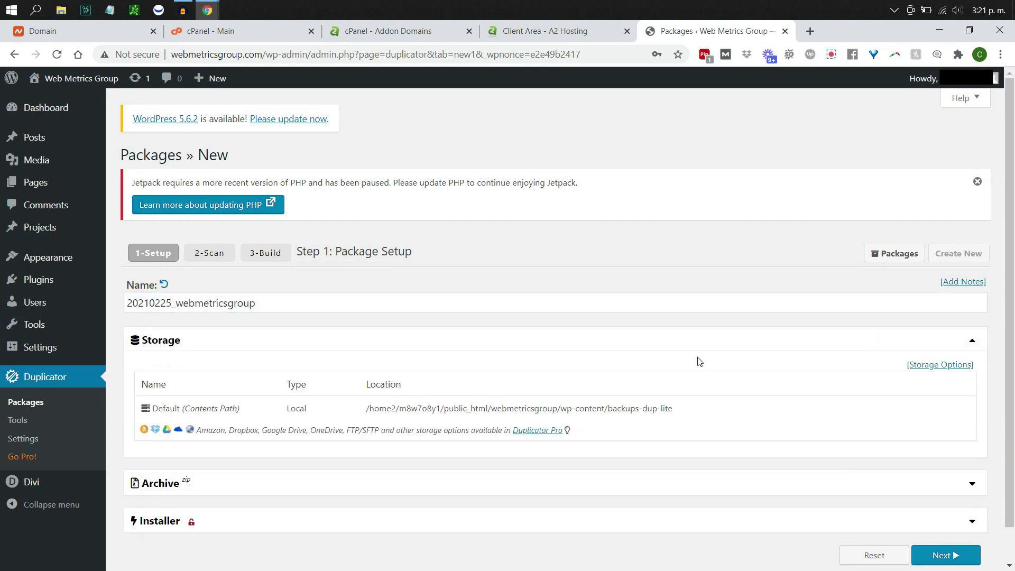
left_click(491, 344)
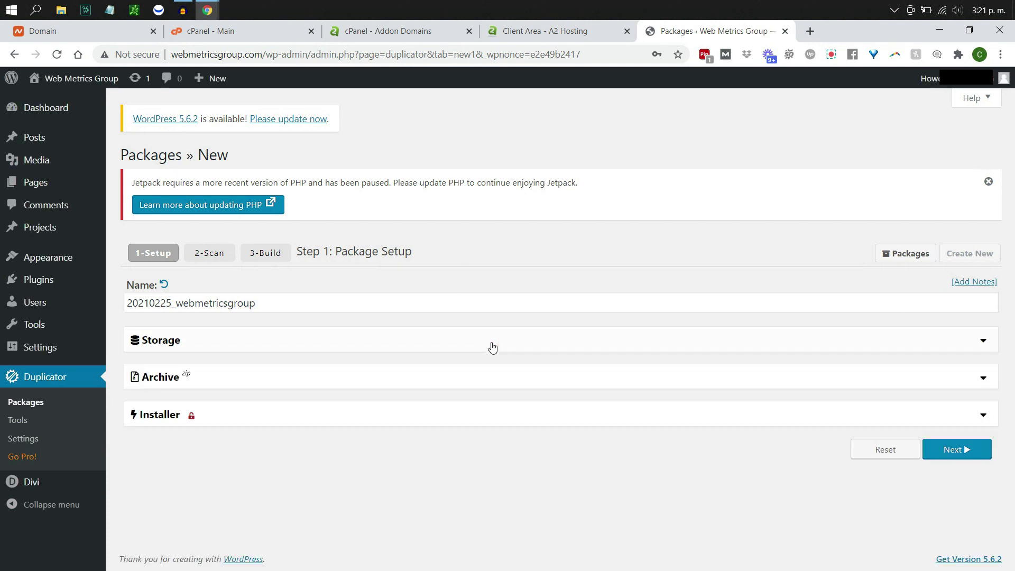
left_click(492, 380)
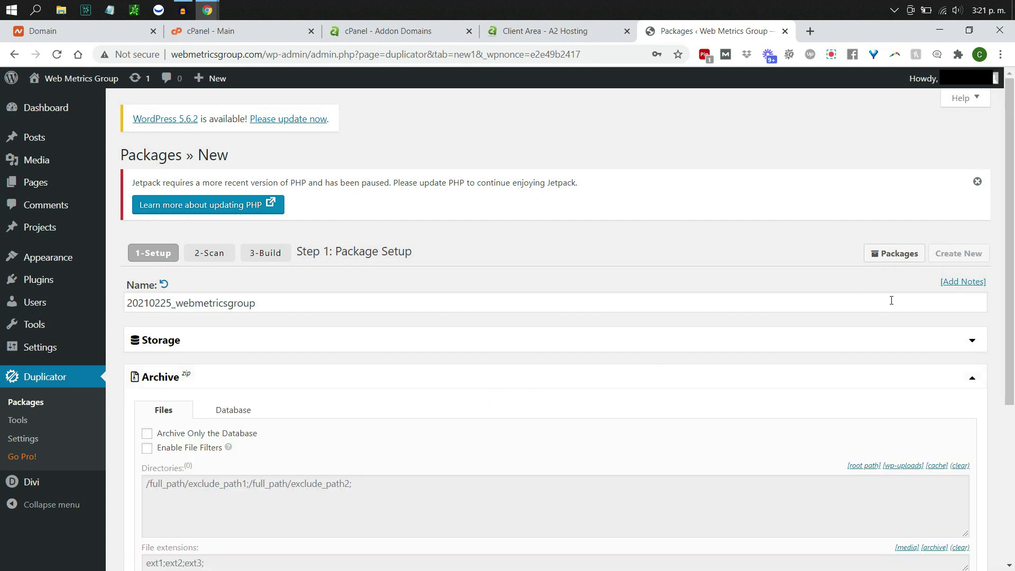
left_click_drag(1010, 266, 1003, 324)
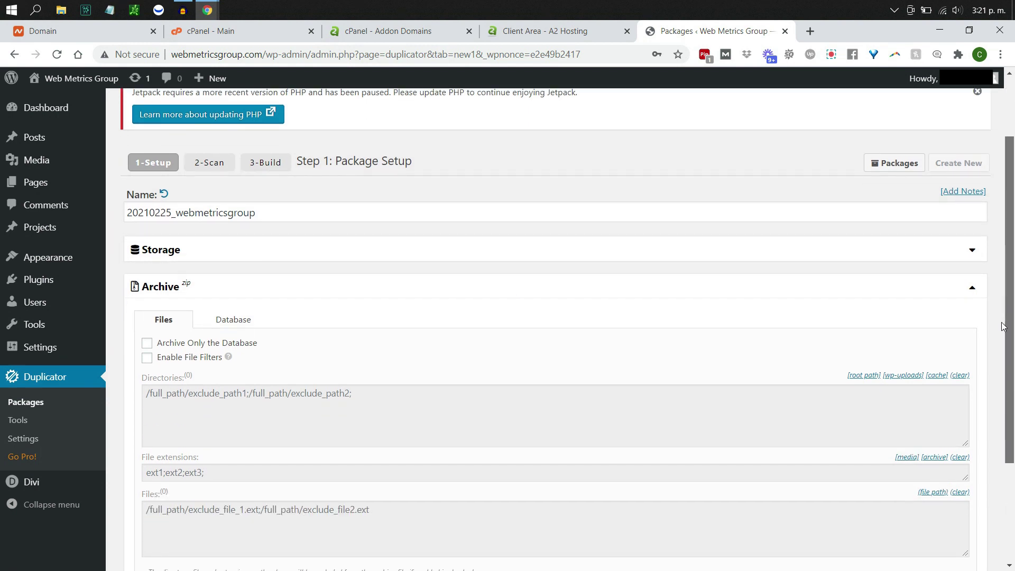
scroll(1003, 324, "down", 2)
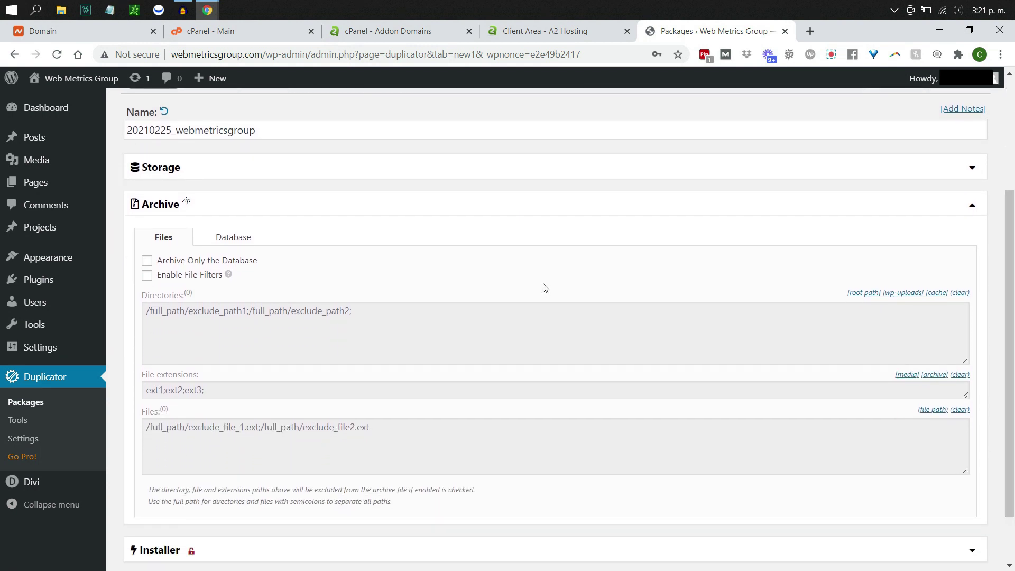
left_click(343, 205)
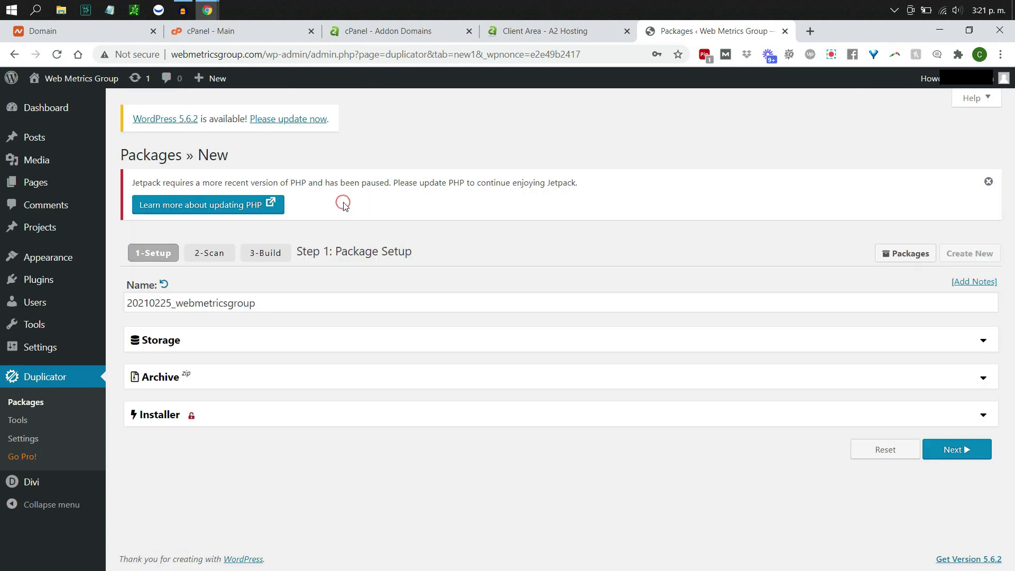
left_click(255, 410)
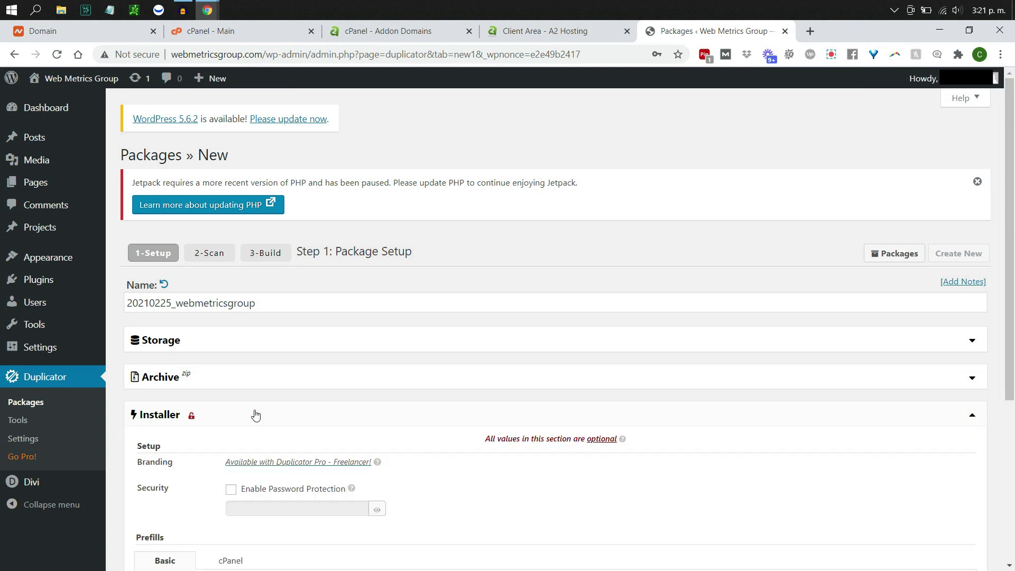
left_click(255, 415)
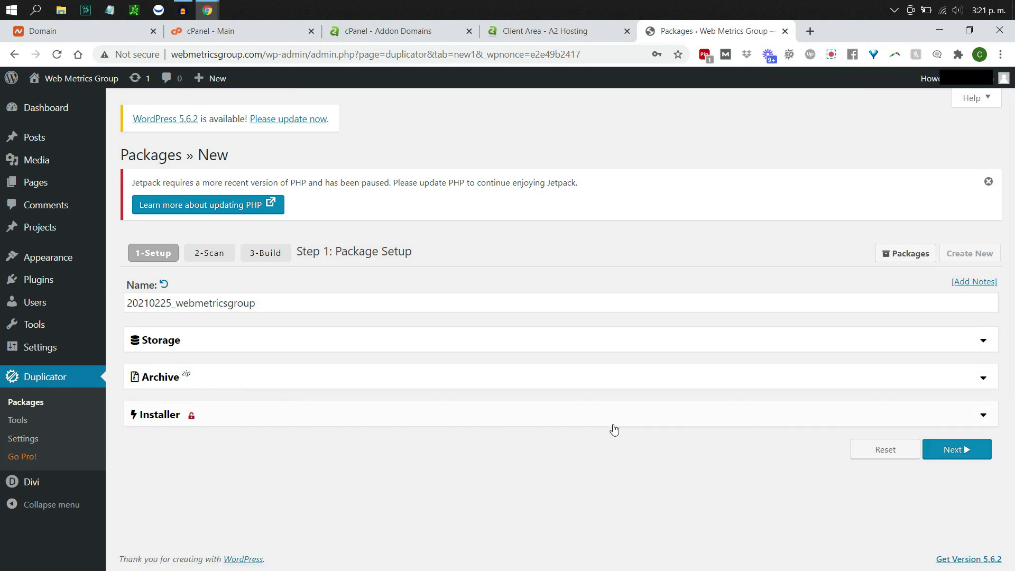
left_click(936, 451)
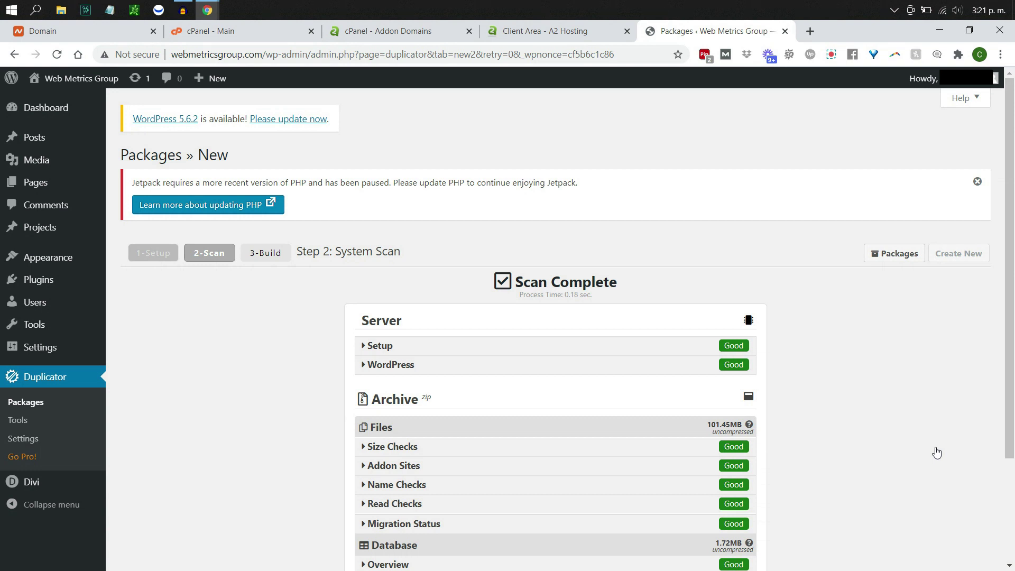
Build the package from the scan results, producing a 34.24MB archive.
left_click_drag(1009, 358, 1011, 468)
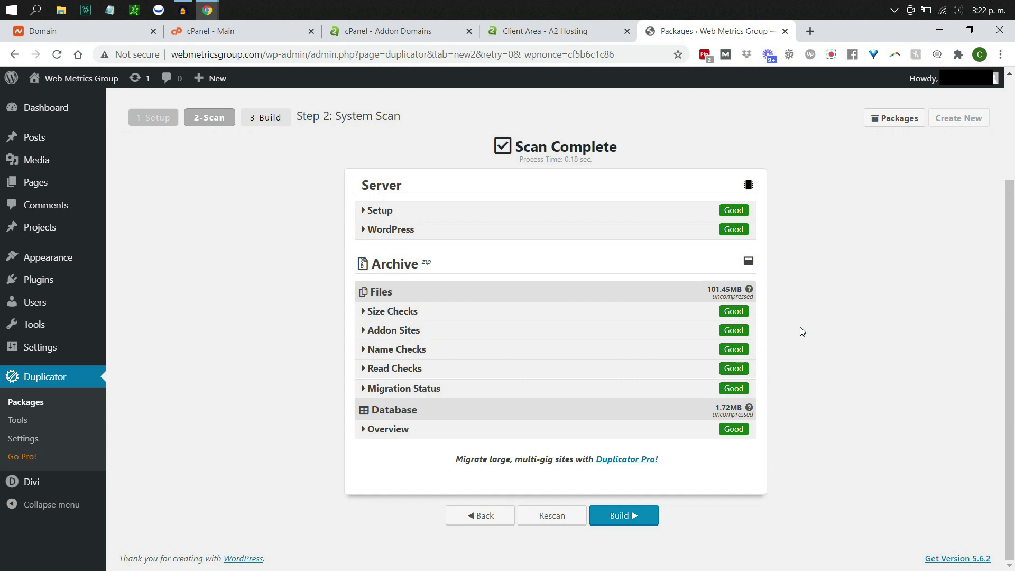
left_click(625, 516)
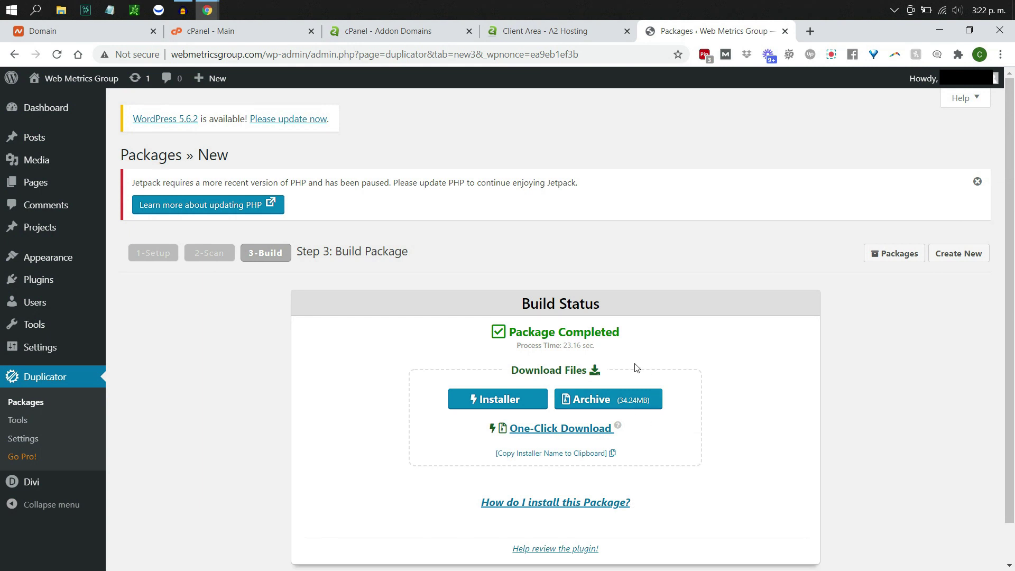
Download installer.php and the 20210225_webmetricsgroup zip archive.
left_click_drag(1007, 280, 1006, 324)
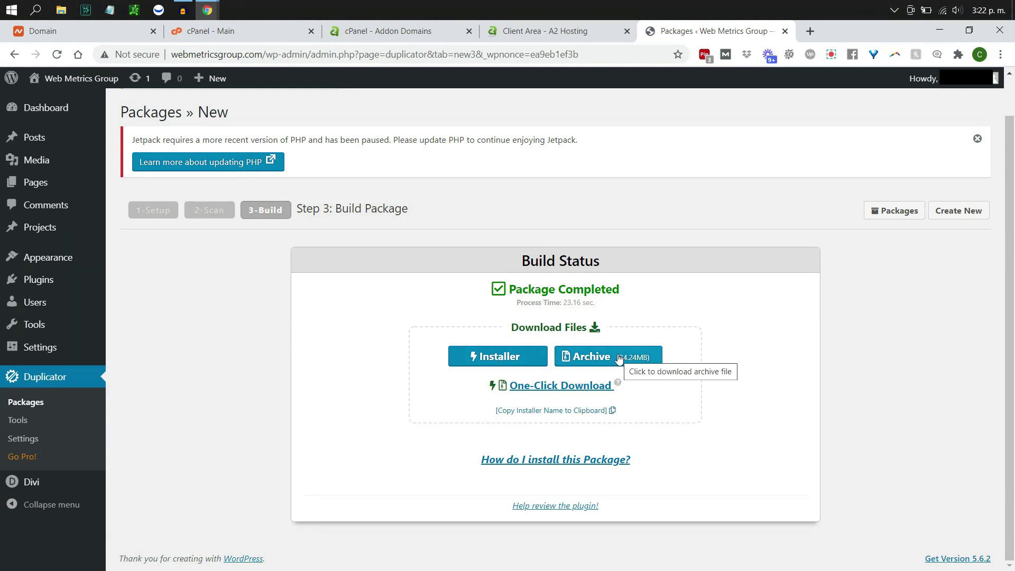
left_click(482, 357)
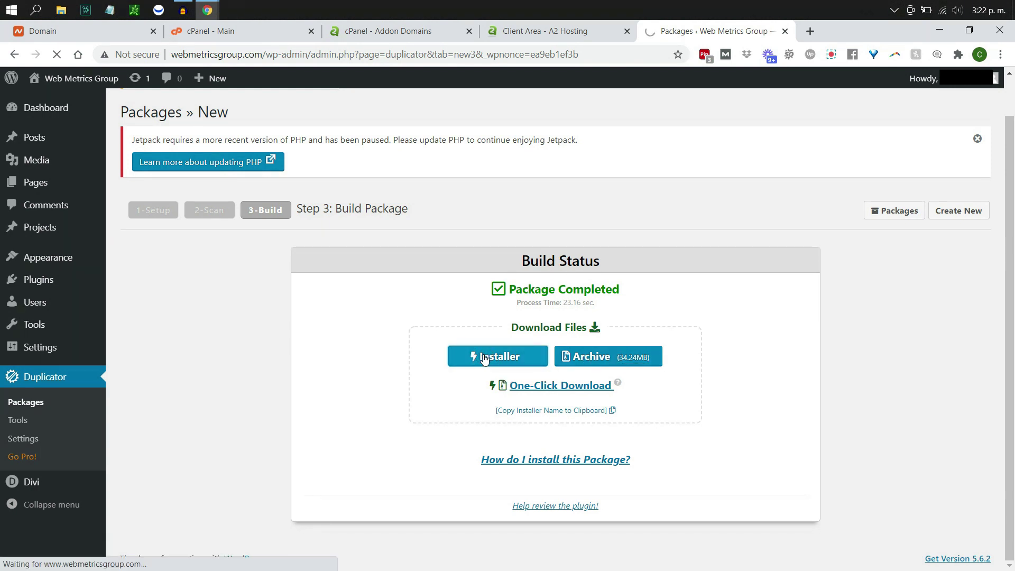
left_click(588, 360)
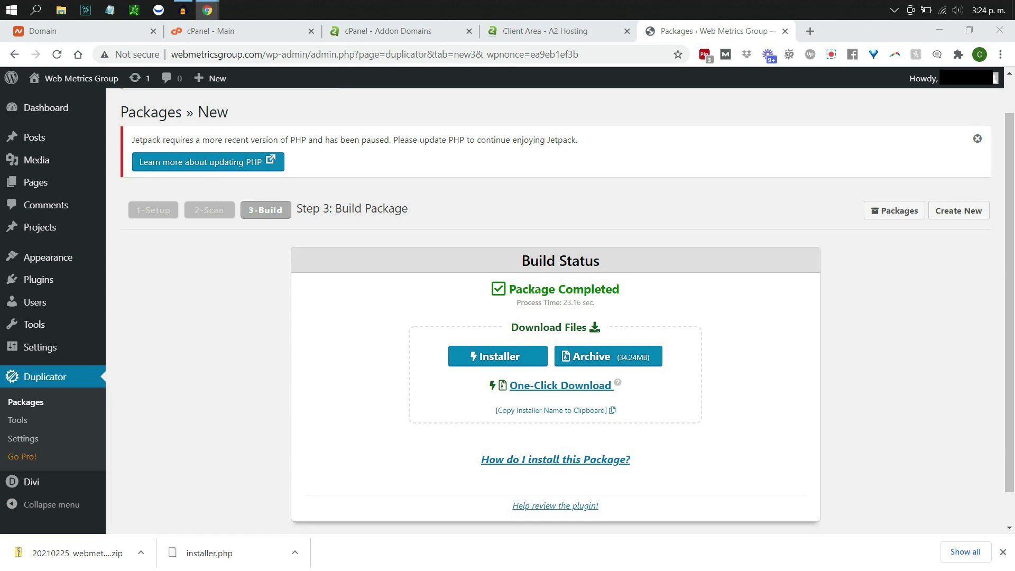
In cPanel's File Manager, navigate into public_html/webmetricsgroup.com.
key("ctrl+3")
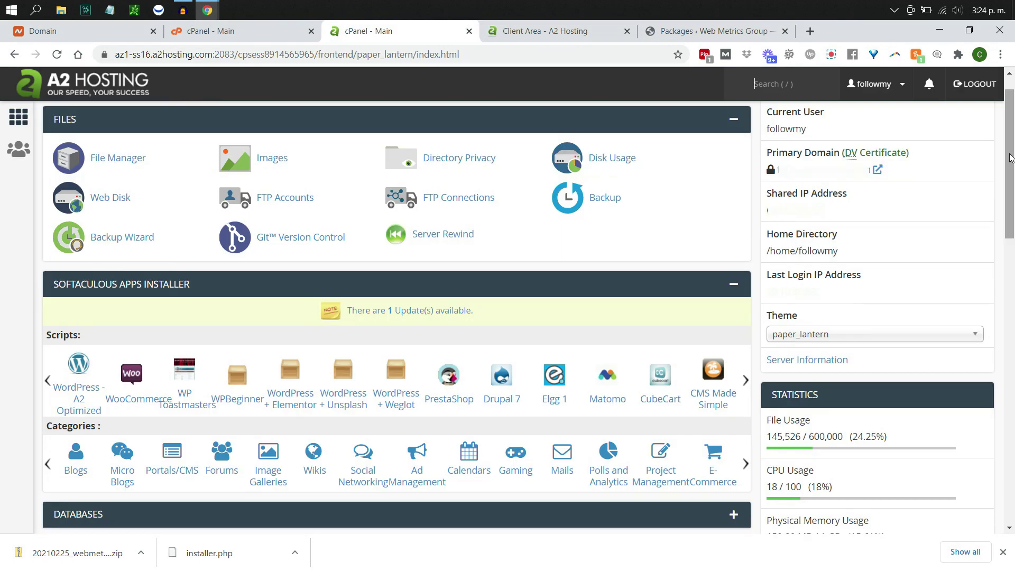
left_click(130, 156)
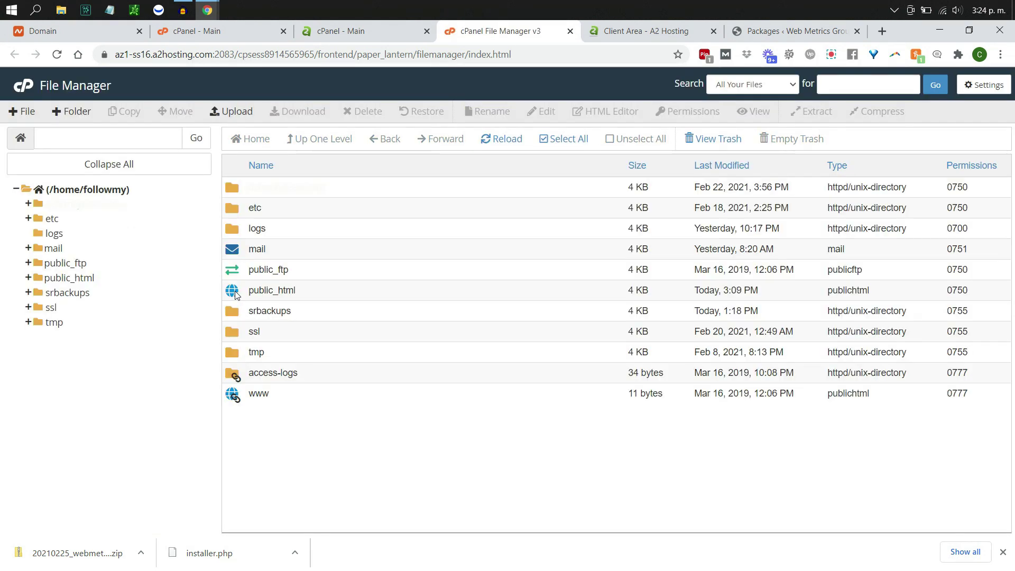
double_click(236, 295)
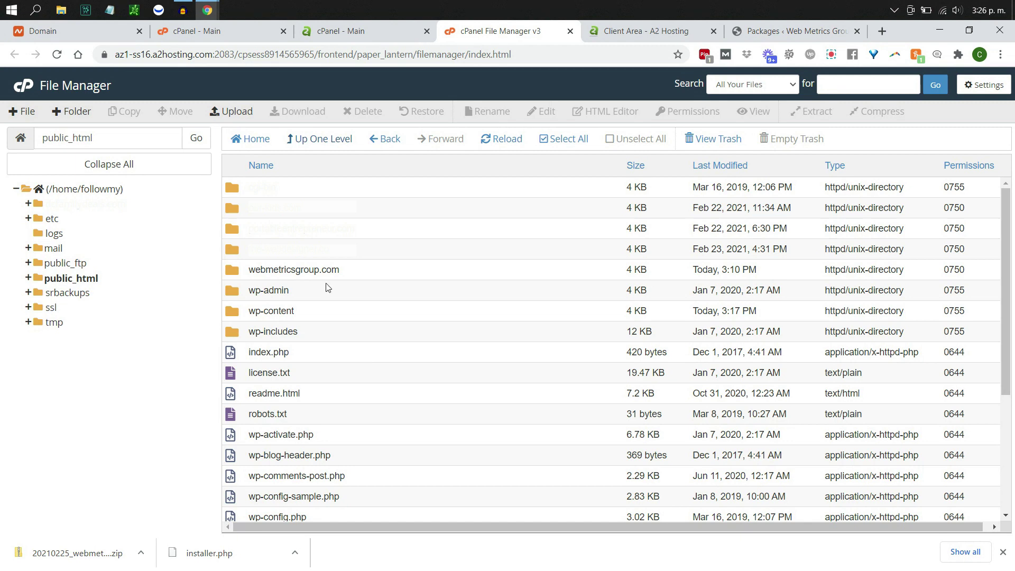
double_click(234, 271)
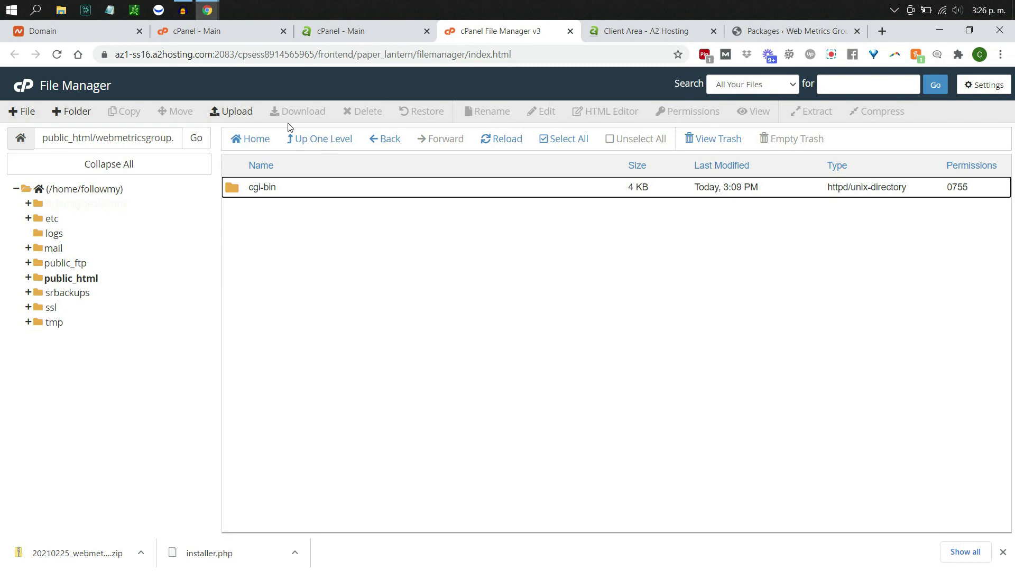
Upload the package zip archive into the webmetricsgroup.com folder.
left_click(233, 112)
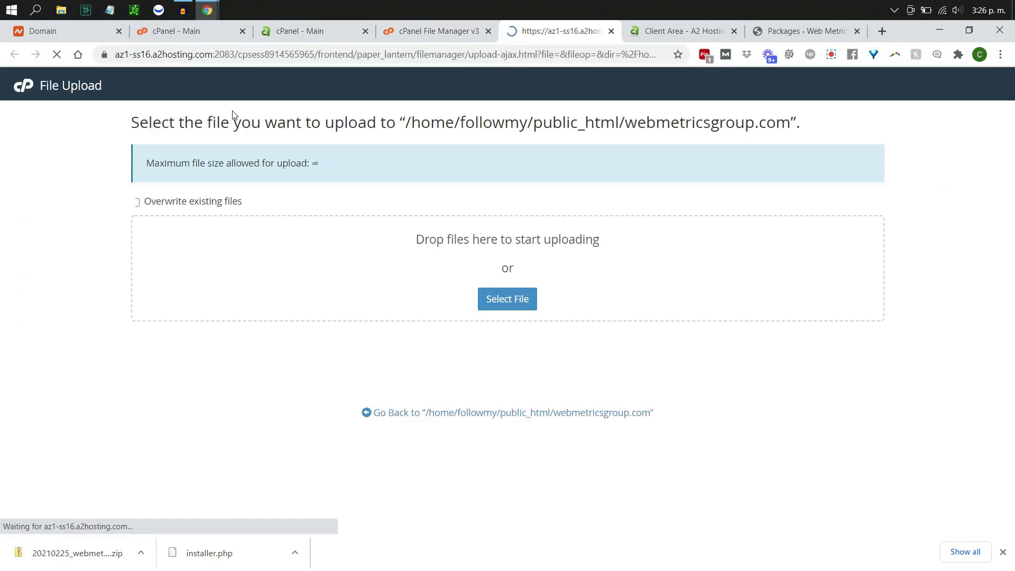
left_click(509, 300)
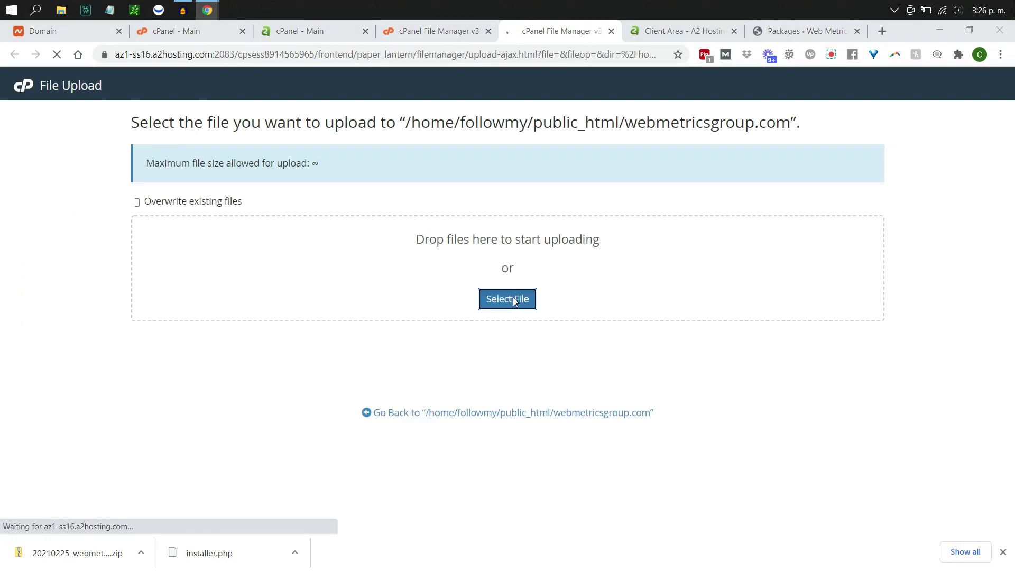
left_click(162, 162)
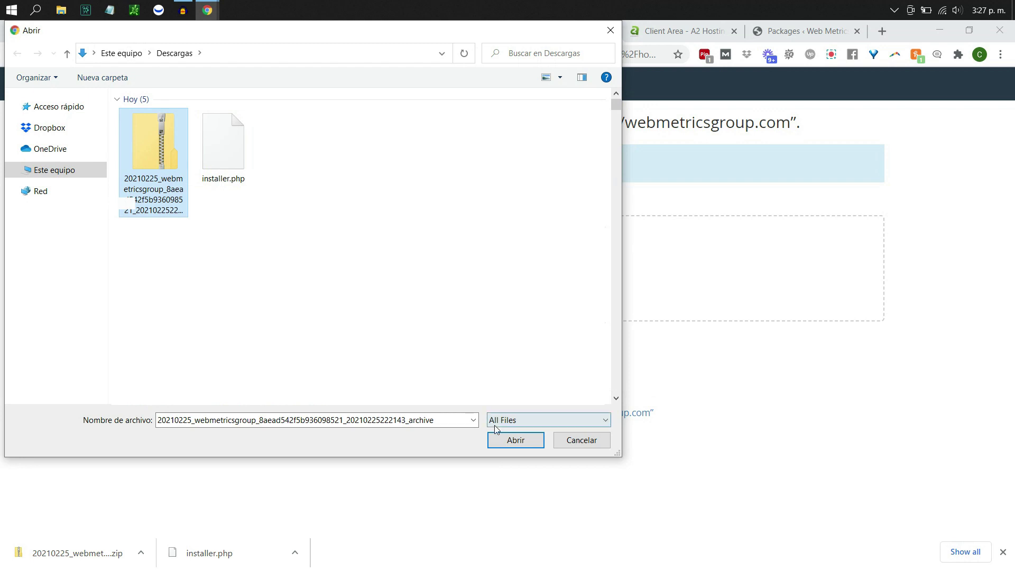
left_click(506, 441)
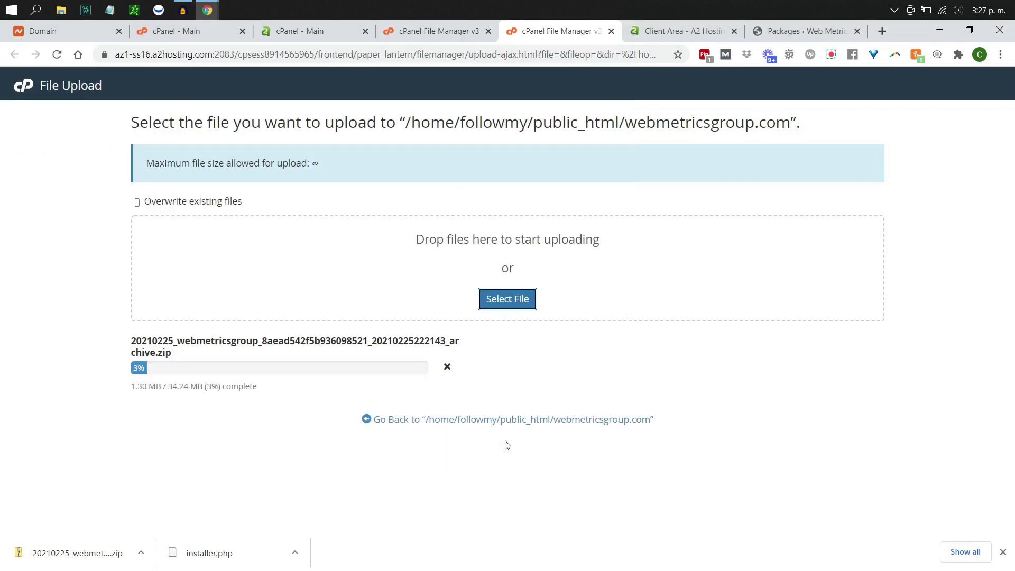
Upload installer.php as well and return to the cPanel main page.
left_click(512, 307)
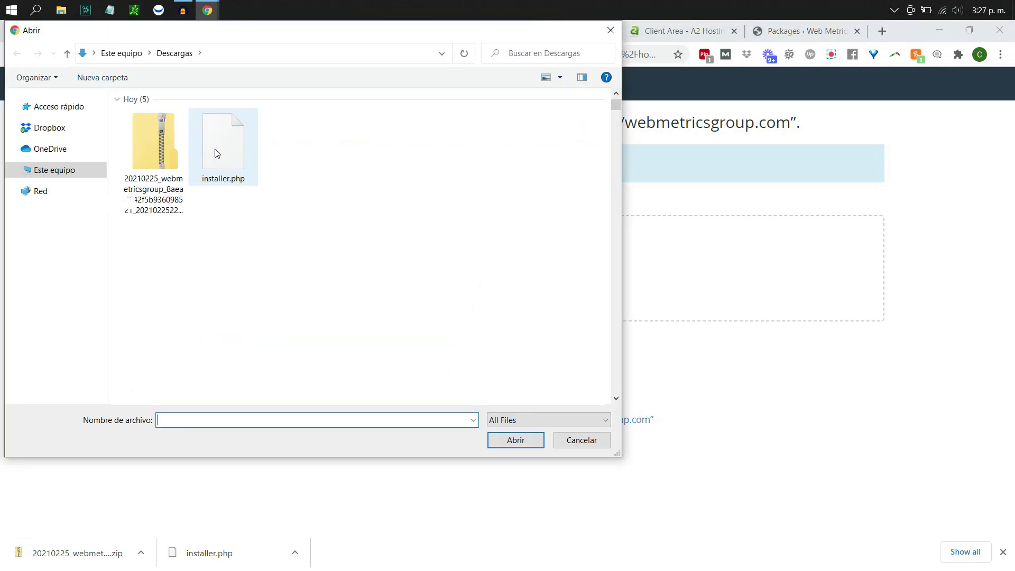
double_click(215, 150)
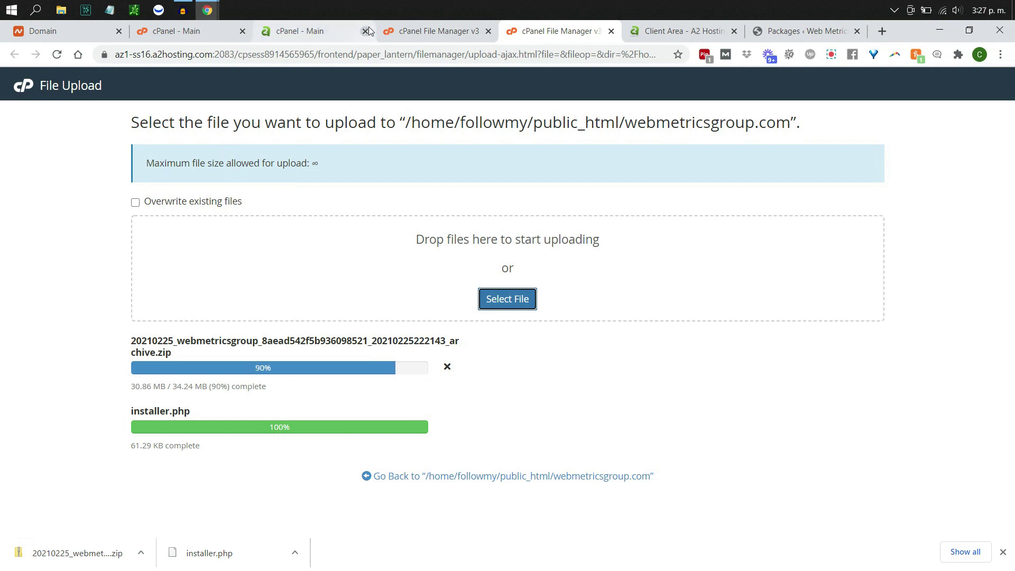
left_click(330, 32)
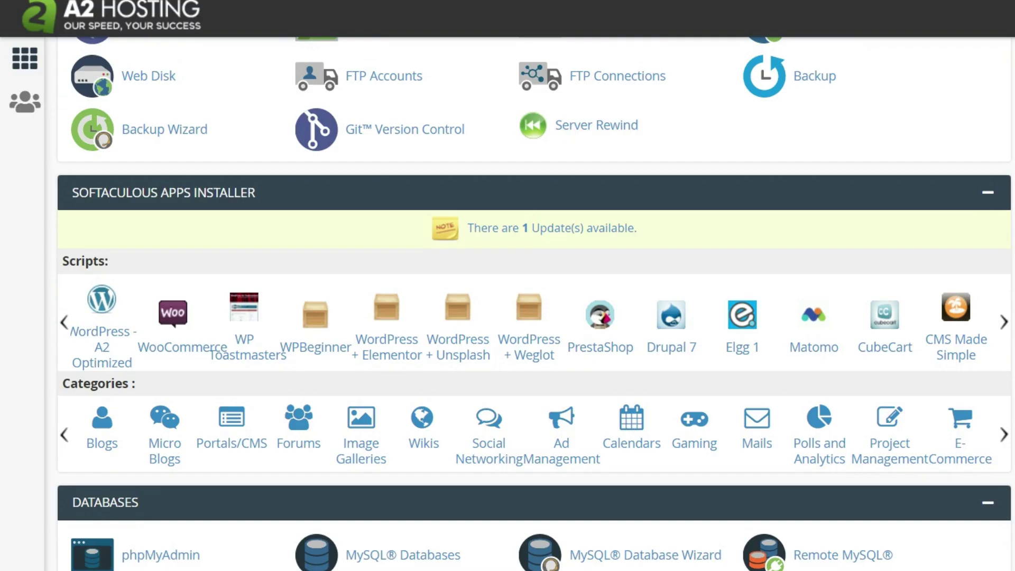
Launch the MySQL Database Wizard from cPanel's Databases section.
scroll(377, 317, "down", 4)
scroll(430, 26, "down", 4)
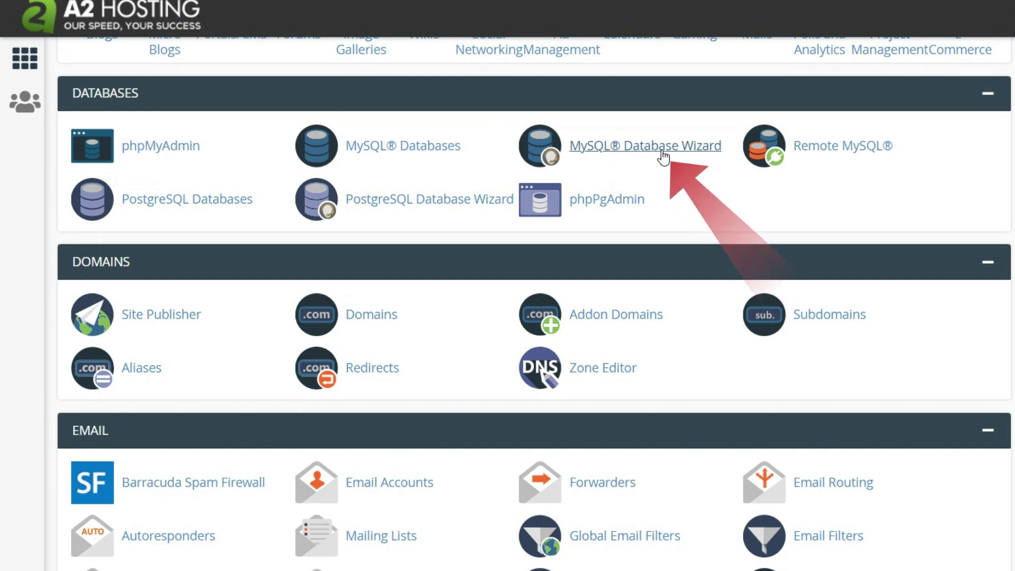
left_click(664, 153)
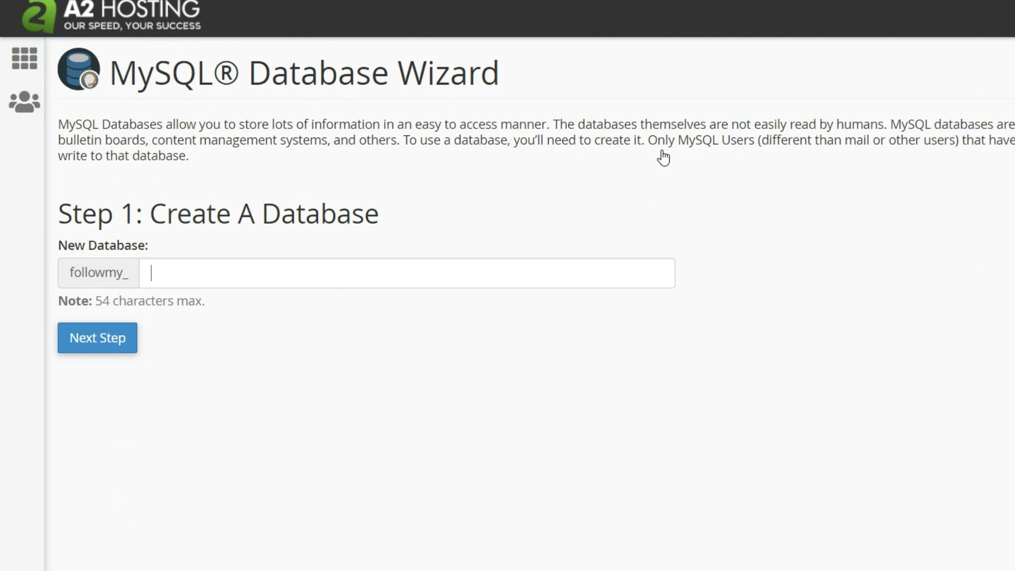
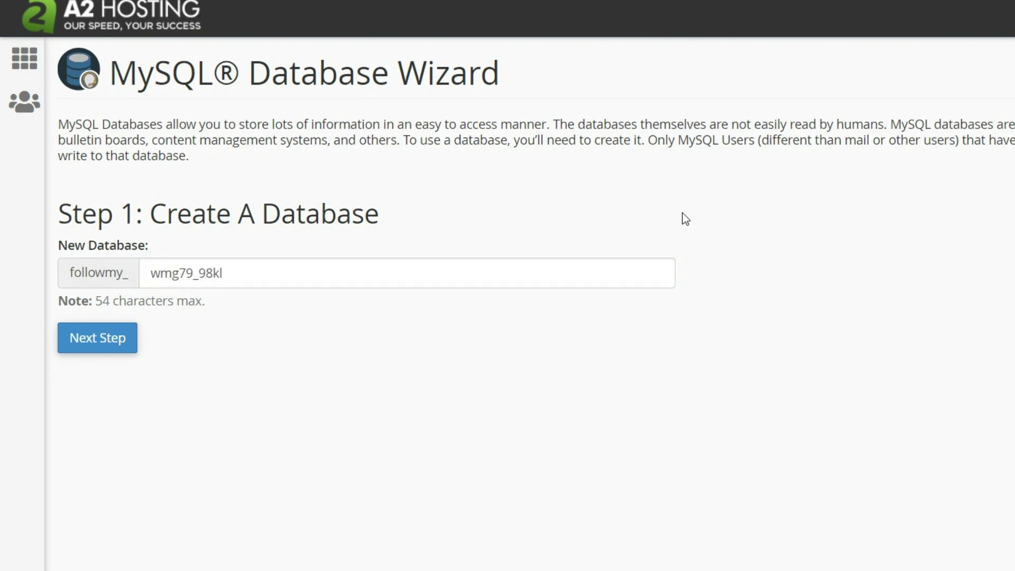
Paste the database name into the notes, create the database, and enter username wmg_cm1554.
type("wmg79_98kl")
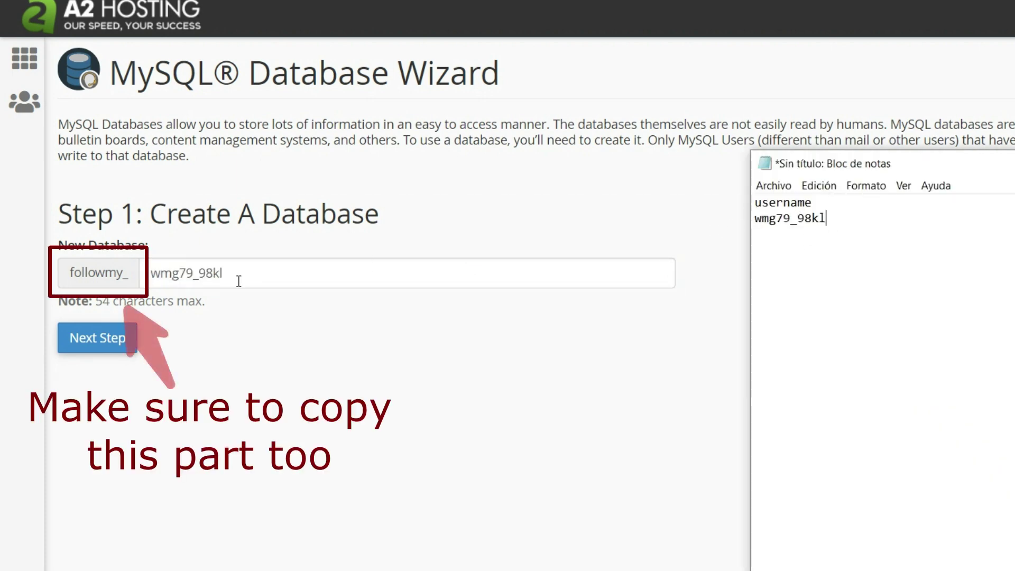
left_click(121, 342)
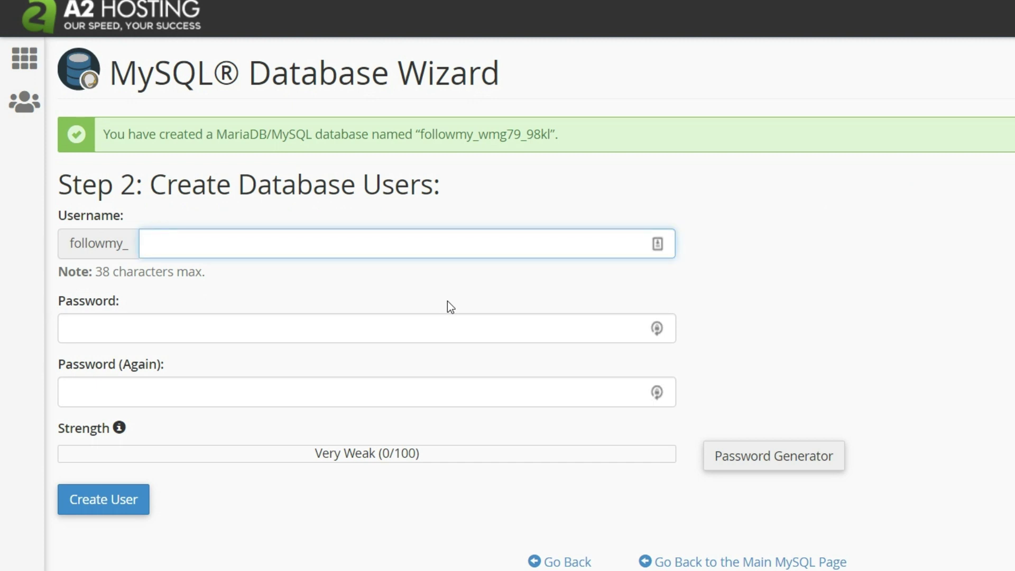
type("wmg_cm1554")
Label the notes 'database name', 'username' and 'password', pasting the username under its label.
key("ctrl+a")
key("ctrl+c")
key("alt+Tab")
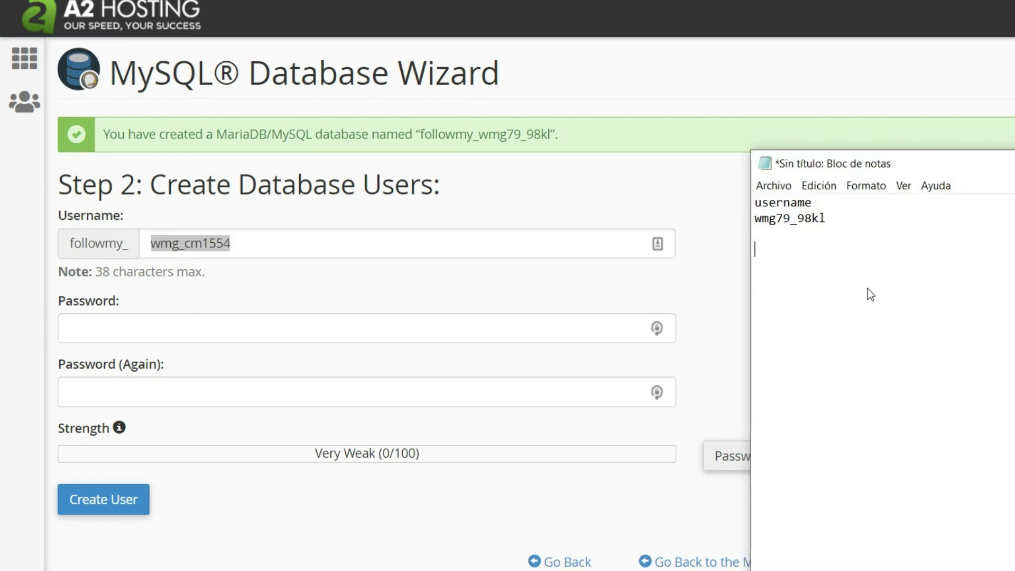
key("Up")
key("Up")
key("shift+End")
type("a")
key("BackSpace")
type("database name")
key("Down")
key("Return")
key("Return")
type("a")
key("BackSpace")
type("username")
key("Return")
key("ctrl+v")
key("Return")
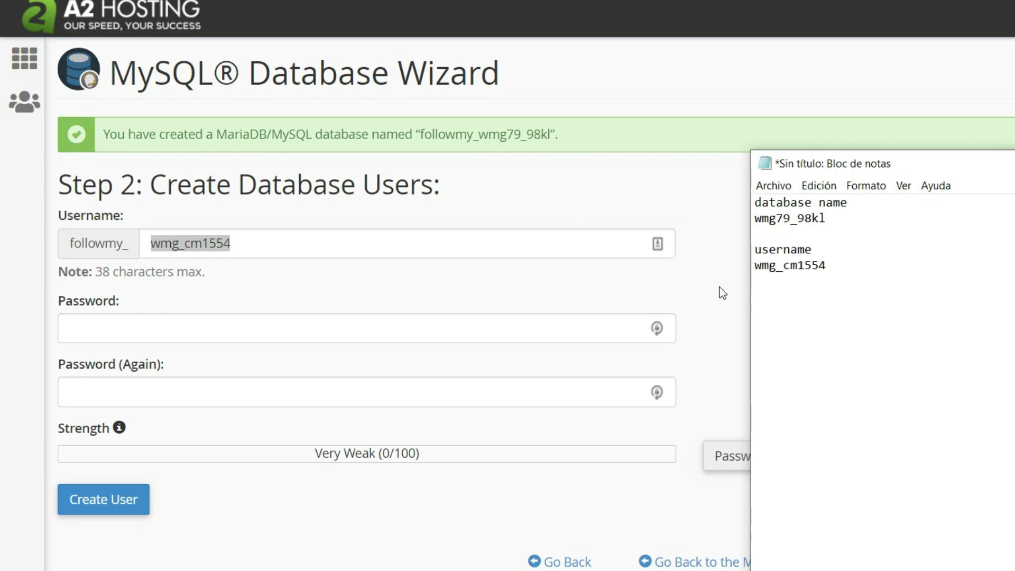
key("Return")
type("password")
key("Return")
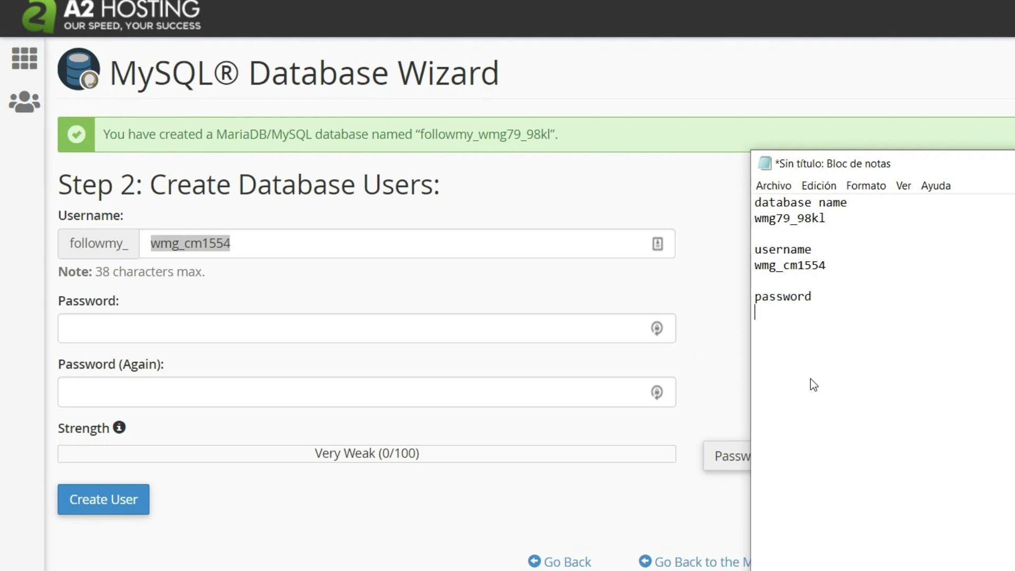
key("alt+Tab")
Generate an 18-character password for the database user with the Password Generator.
left_click(769, 462)
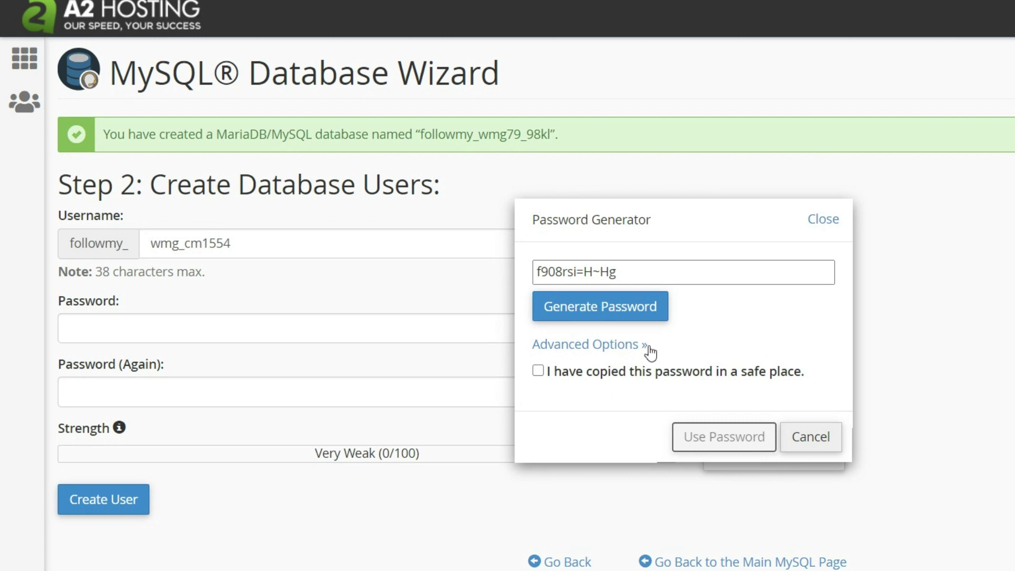
left_click(629, 348)
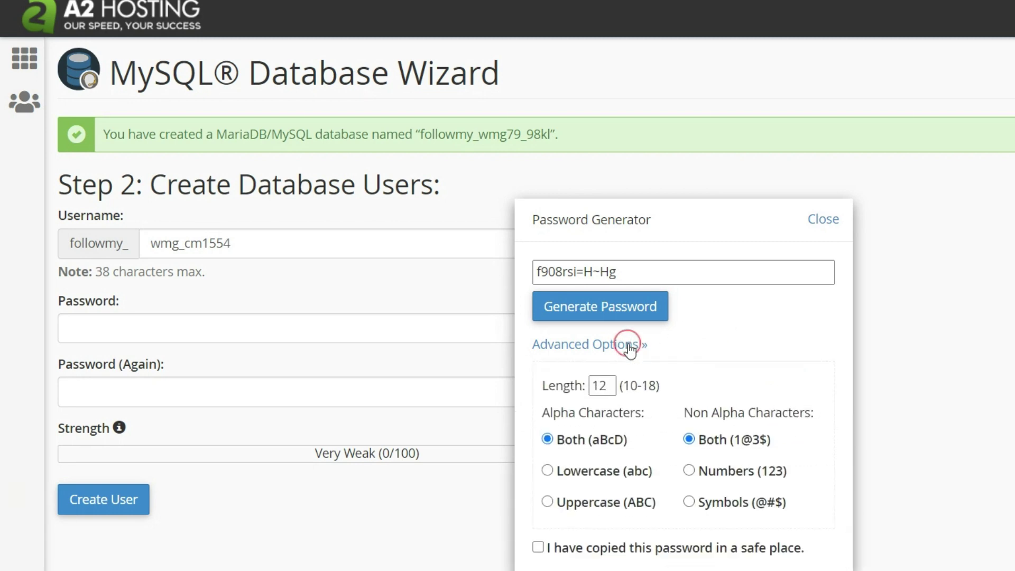
double_click(614, 383)
type("18")
left_click(756, 369)
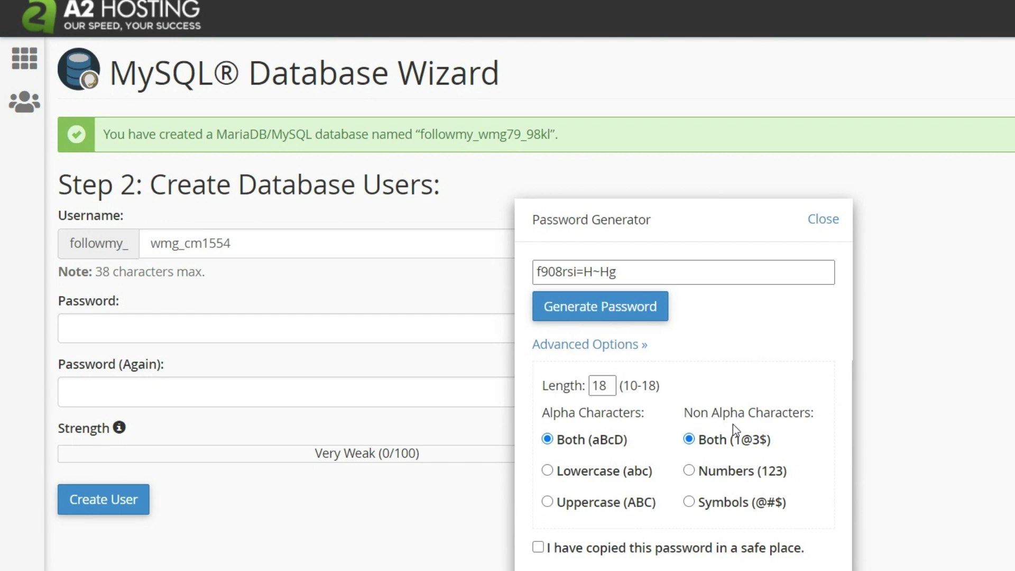
left_click(638, 313)
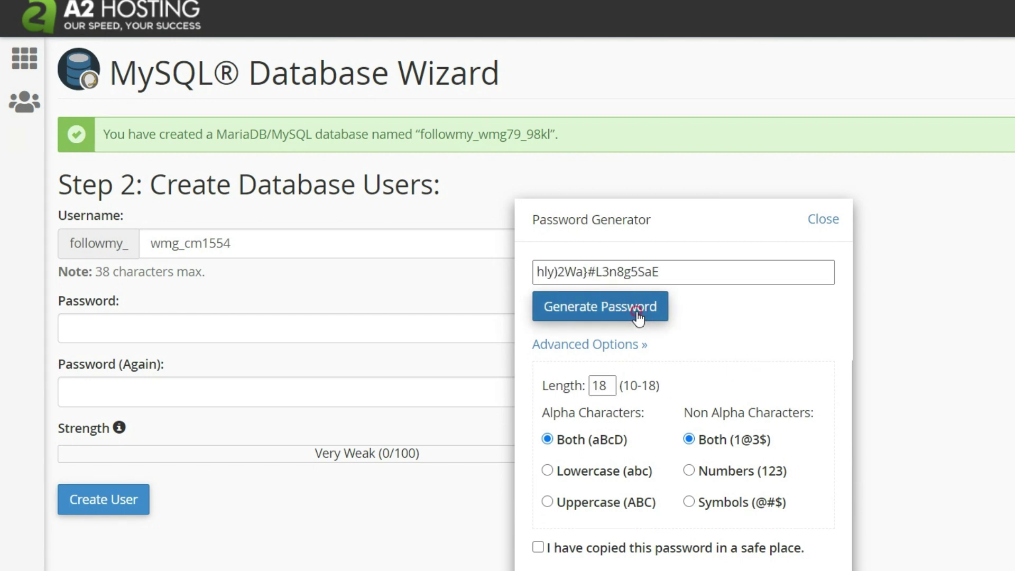
left_click(640, 275)
triple_click(639, 275)
key("ctrl+c")
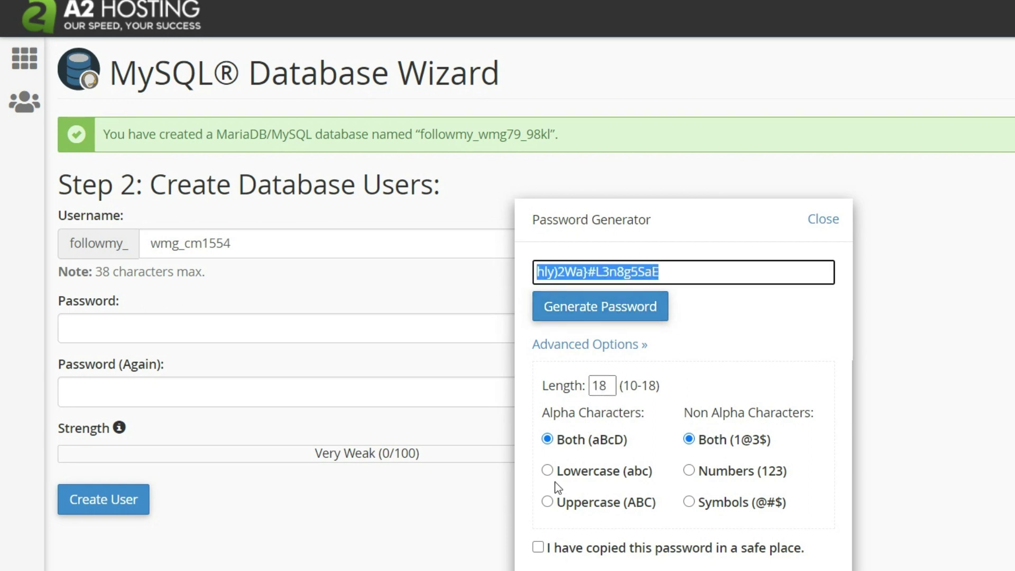
Save the generated password in the notes, use it, and create the database user.
left_click(538, 546)
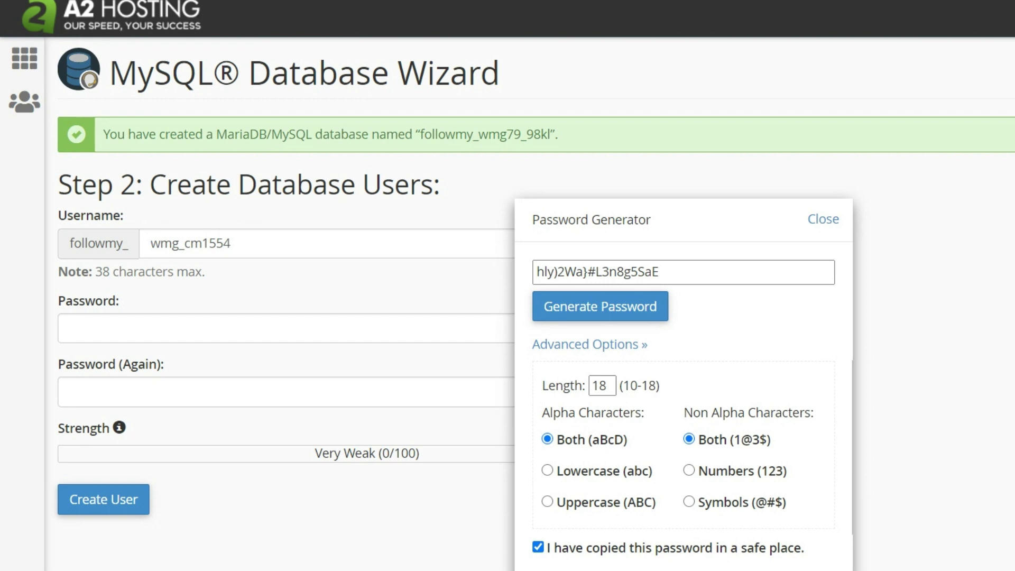
key("alt+Tab")
key("ctrl+v")
key("Return")
key("Return")
key("alt+Tab")
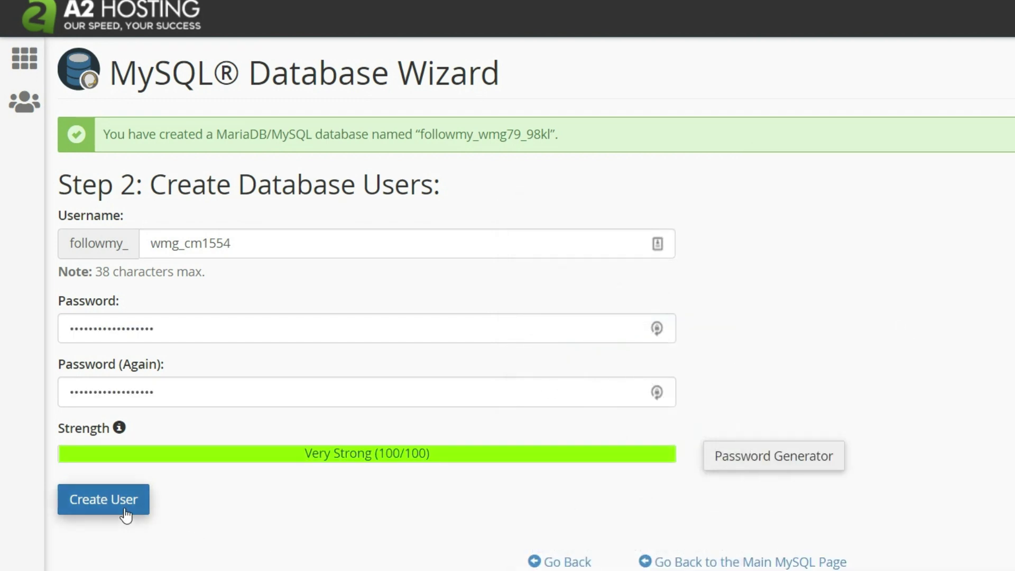
left_click(126, 515)
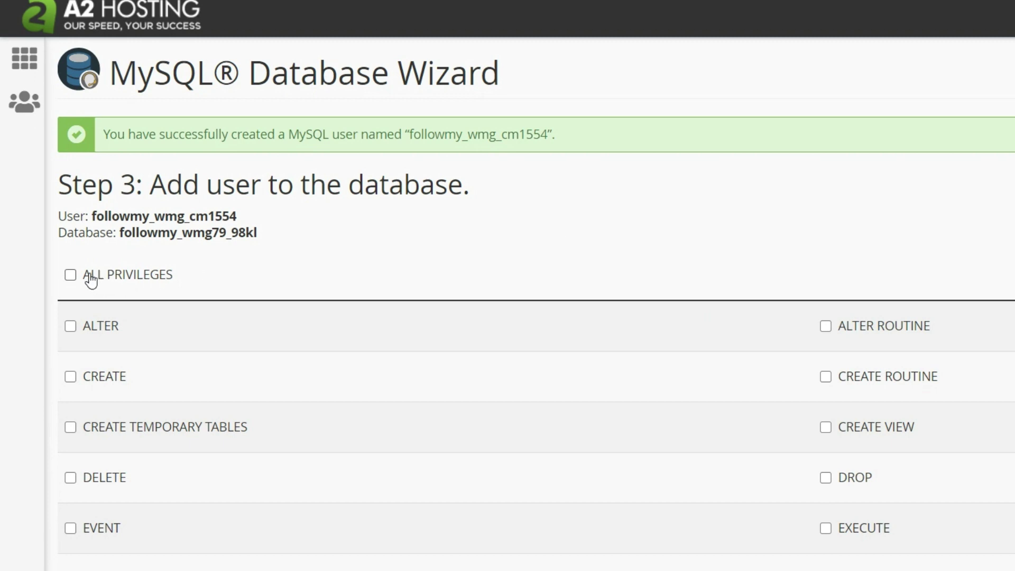
Grant followmy_wmg_cm1554 ALL PRIVILEGES on followmy_wmg79_98kl and finish the wizard.
left_click(71, 274)
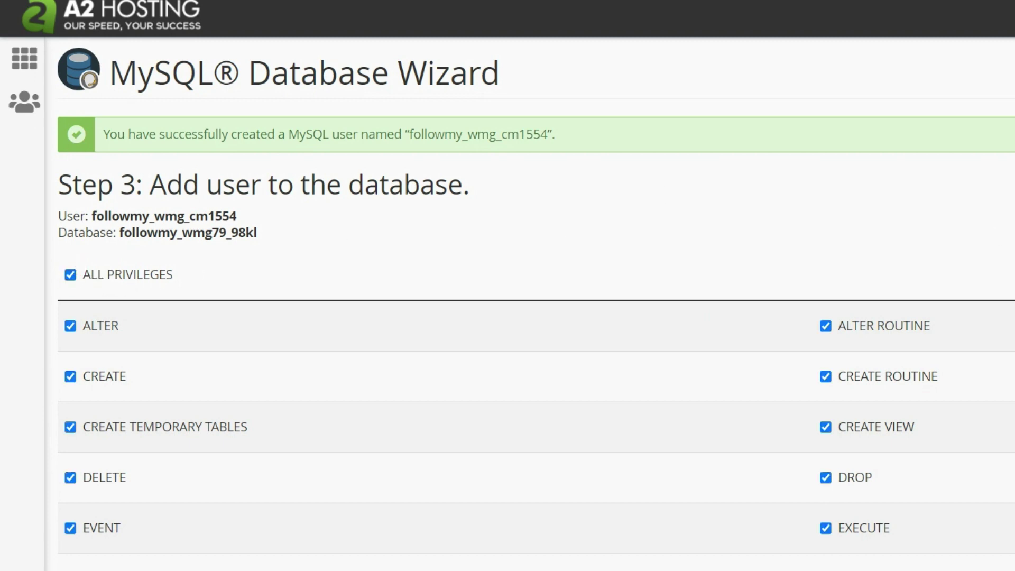
scroll(824, 505, "down", 5)
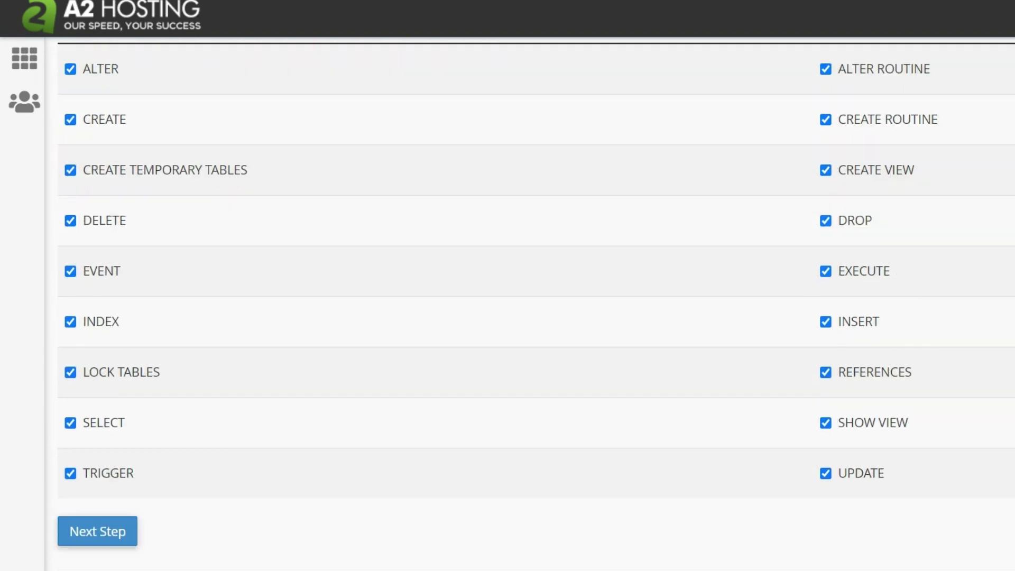
left_click(120, 518)
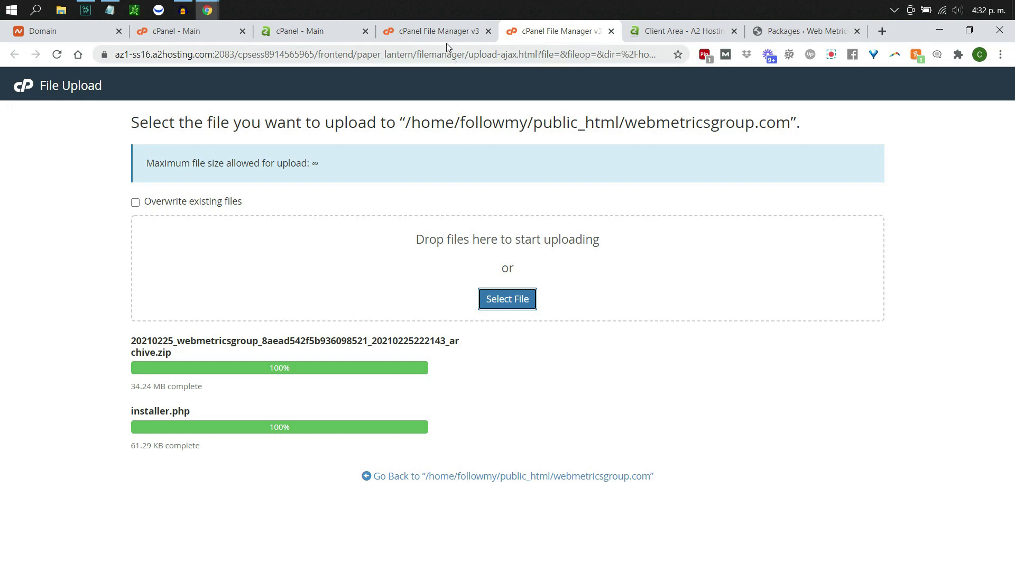
Check the 34.24 MB archive and installer.php in the webmetricsgroup folder, then go to the Client Area.
left_click(428, 36)
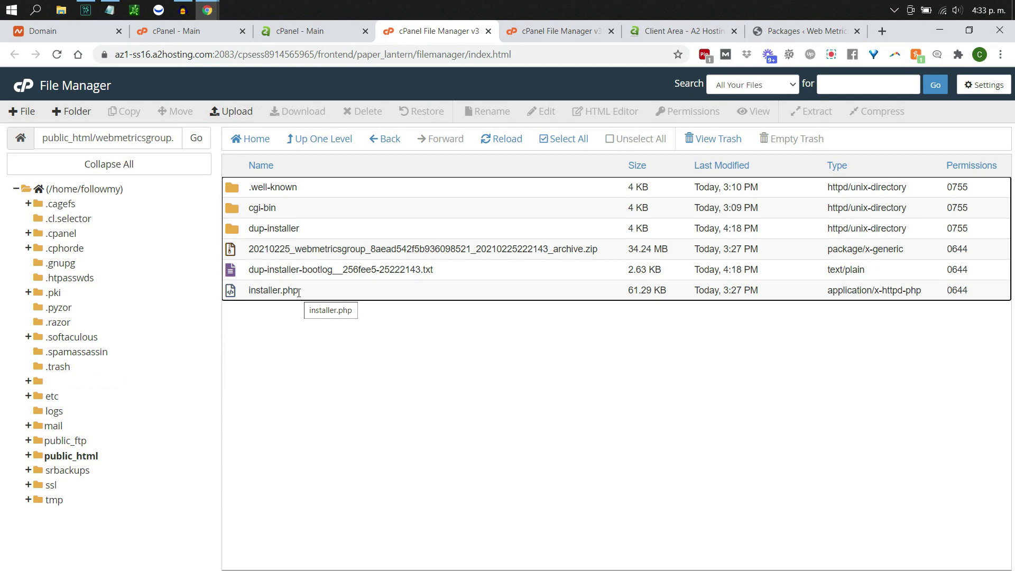
key("ctrl+Tab")
key("ctrl+Tab")
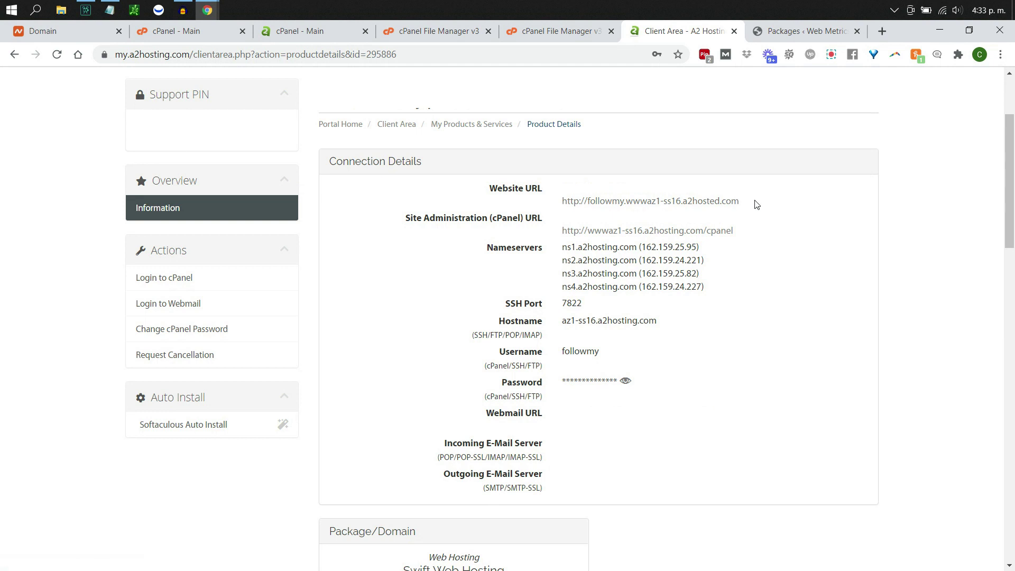
Load the Duplicator installer page in a new tab, accept the notices and extract the archive.
left_click(882, 31)
type("http://followmy.wwwaz1-ss16.a2hosted.com/webmetricsgroup.com/installer.php")
key("Return")
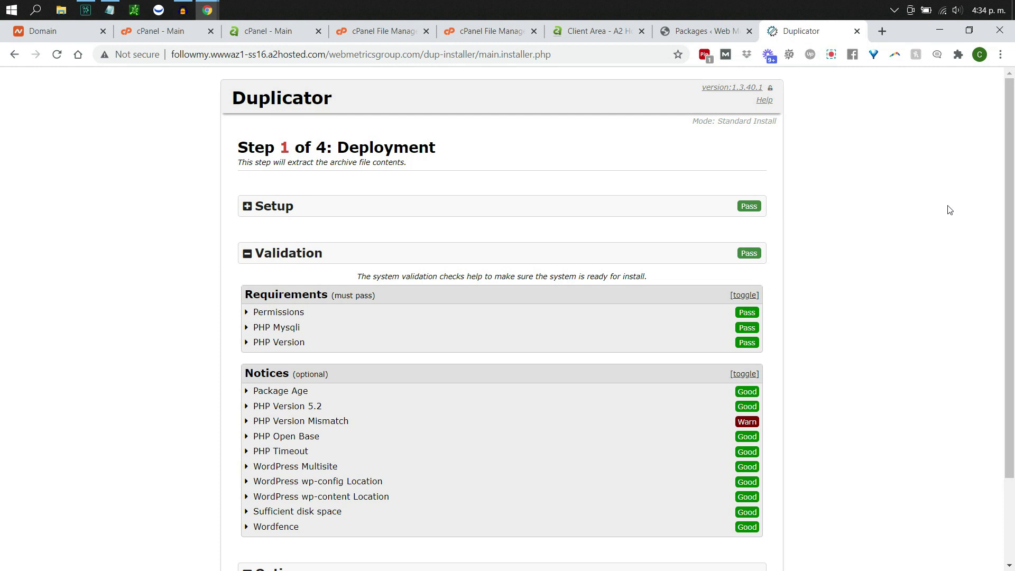
scroll(1009, 280, "down", 2)
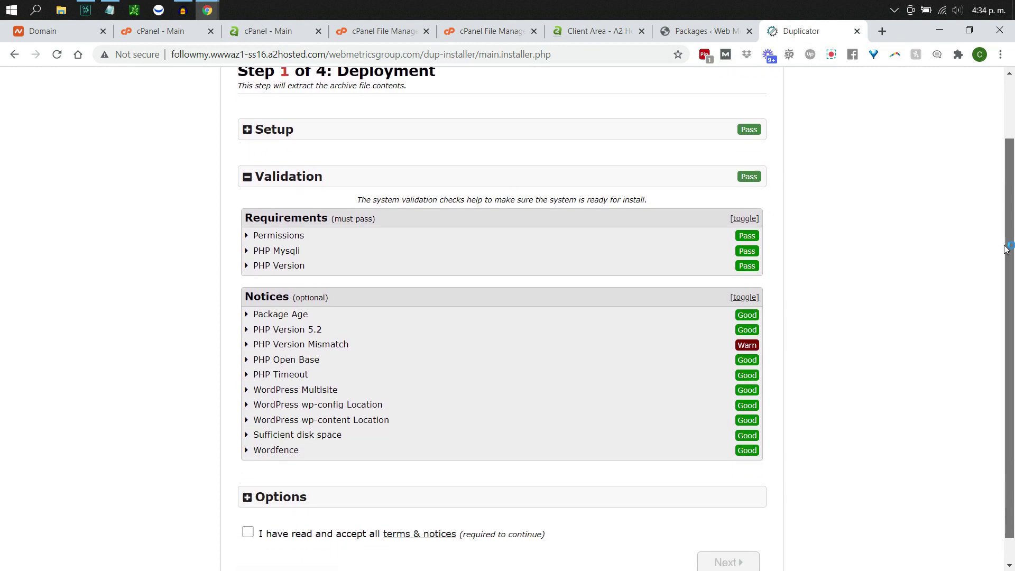
scroll(1009, 280, "down", 1)
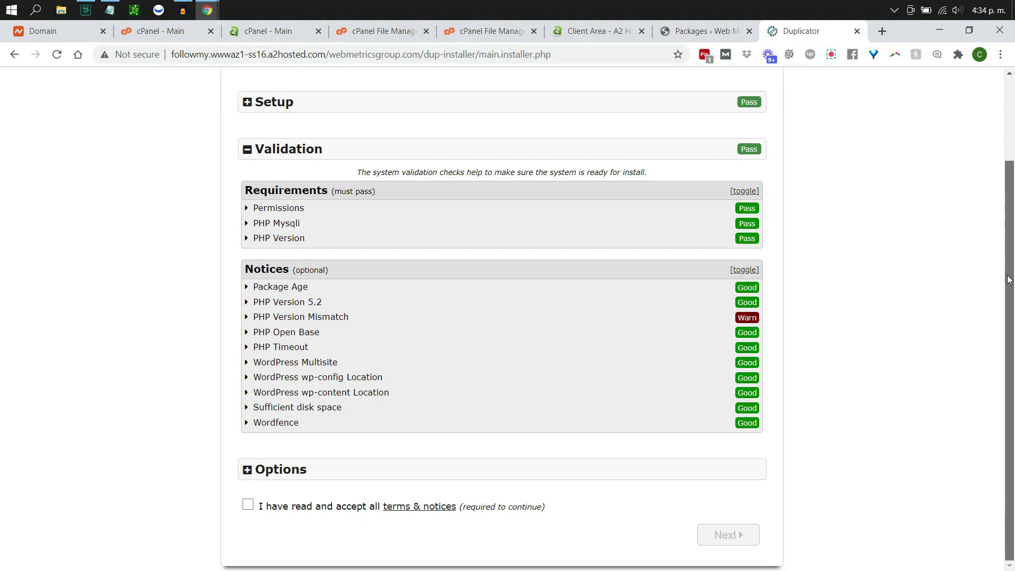
left_click(248, 505)
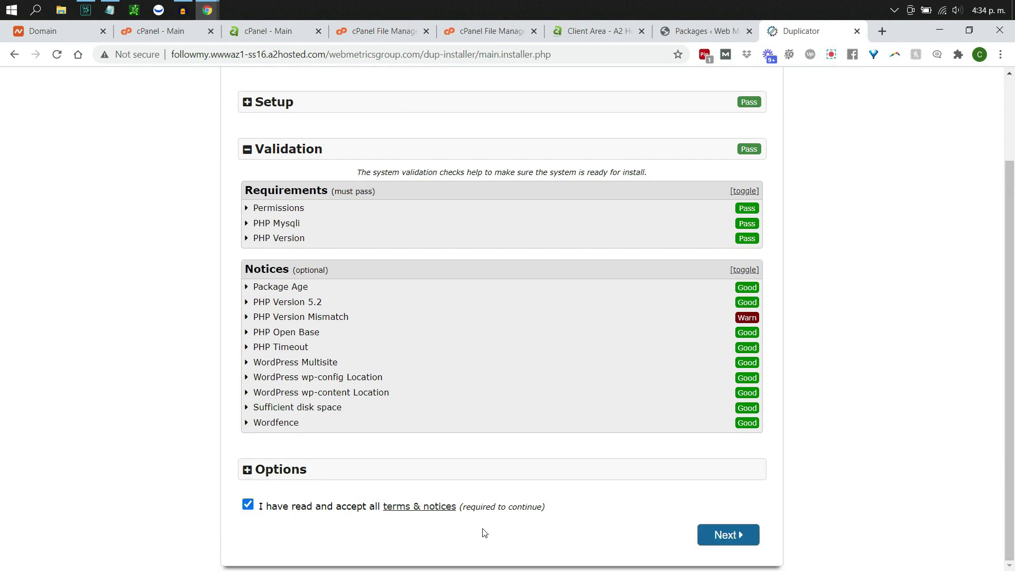
left_click(708, 536)
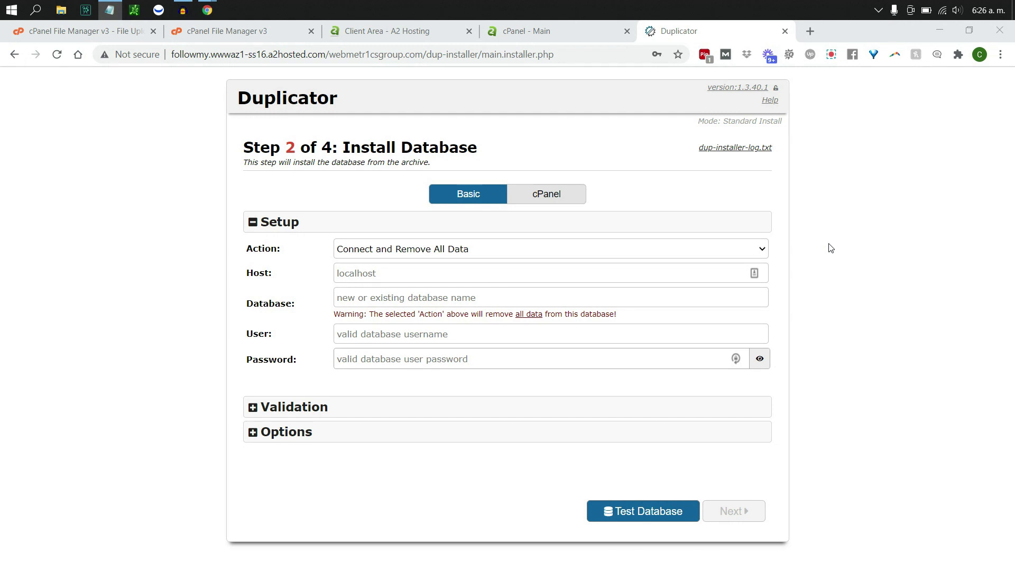
Keep 'Connect and Remove All Data' and paste the saved database name into the Database field.
left_click(660, 253)
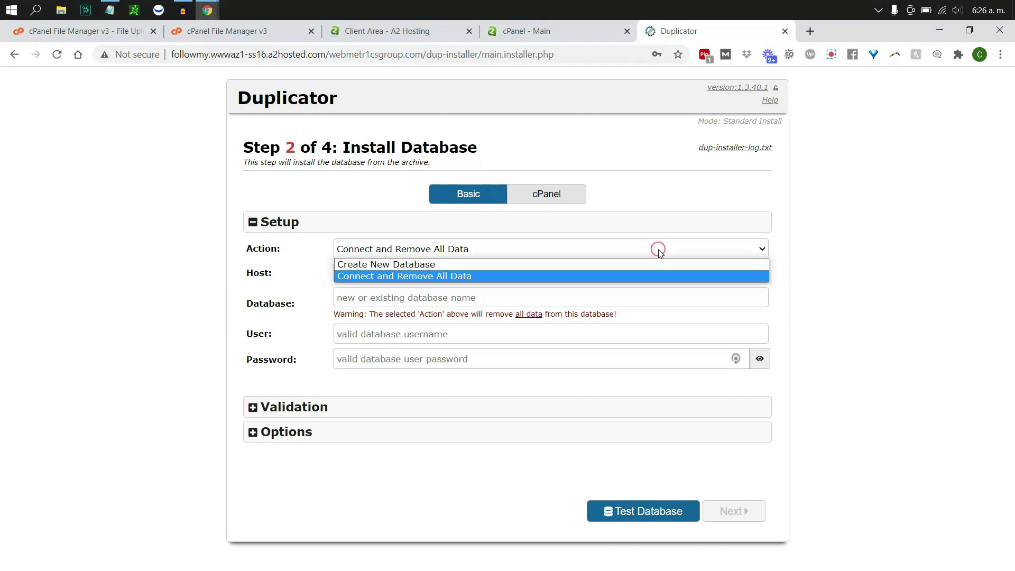
left_click(660, 276)
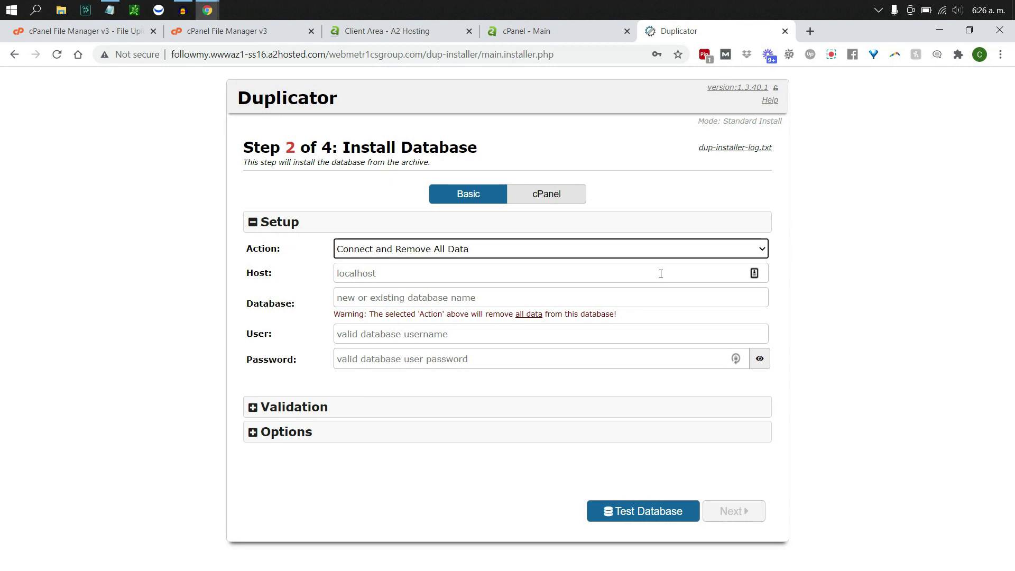
left_click(110, 11)
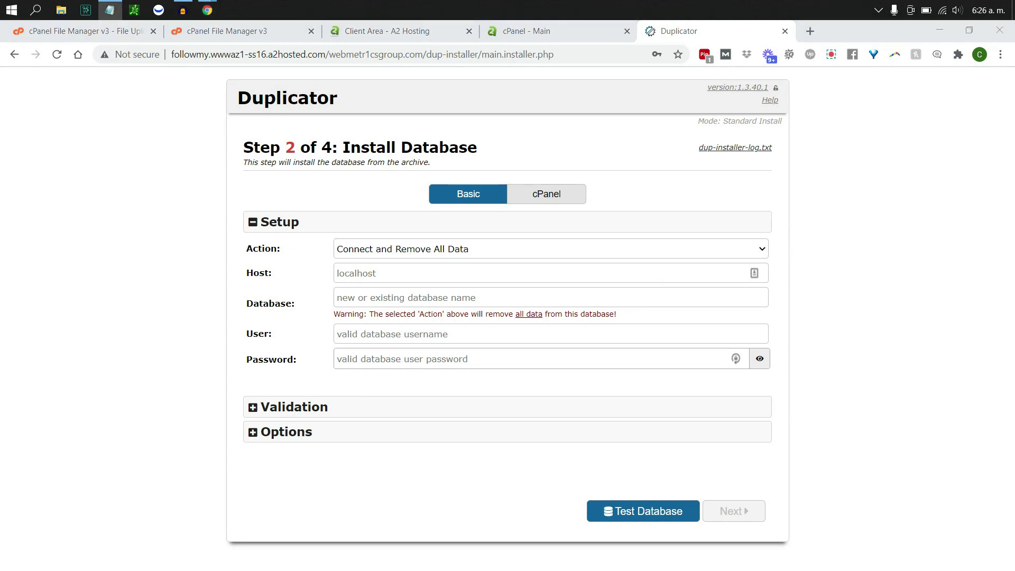
left_click_drag(954, 201, 847, 202)
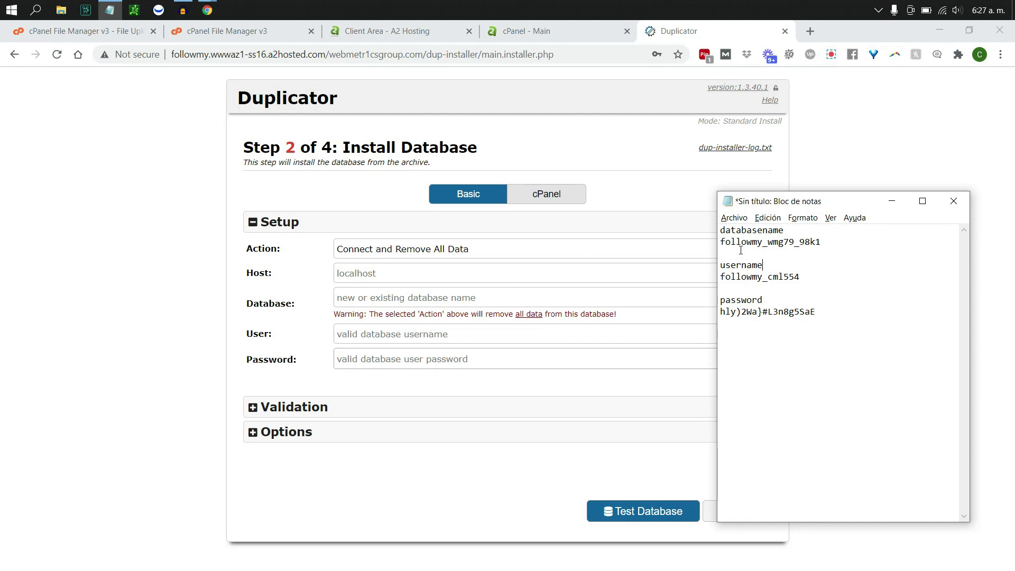
double_click(829, 243)
key("ctrl+c")
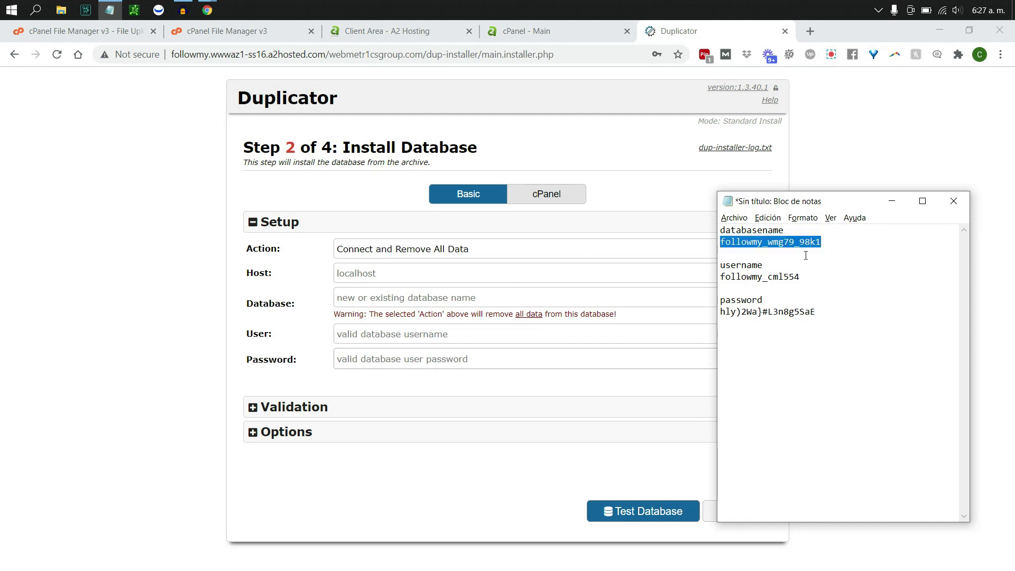
left_click(459, 302)
key("ctrl+v")
Paste the saved database username and password from the notes into the User and Password fields.
key("alt+Tab")
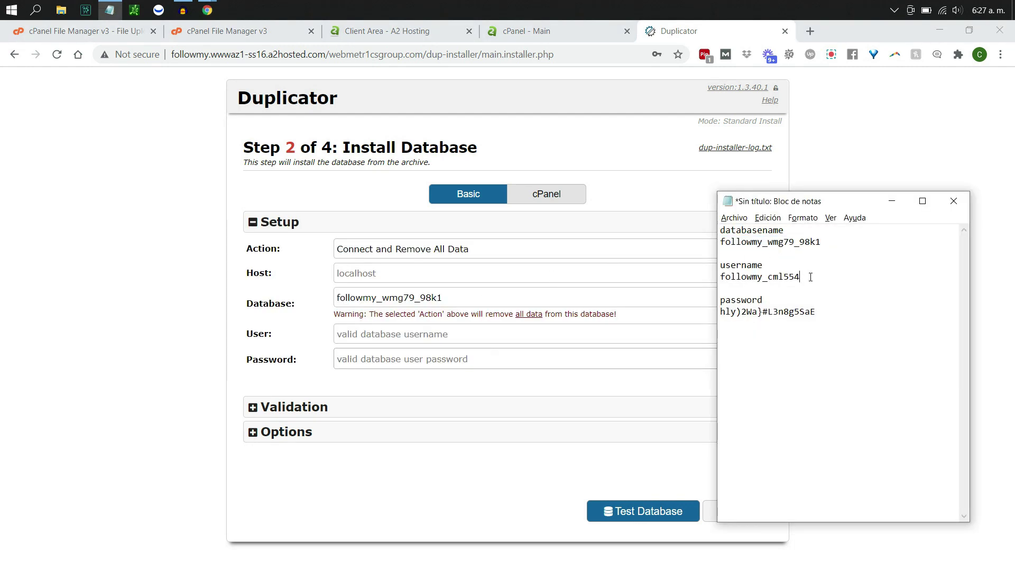
double_click(810, 277)
key("ctrl+c")
left_click(438, 335)
key("ctrl+v")
key("alt+Tab")
left_click(818, 312)
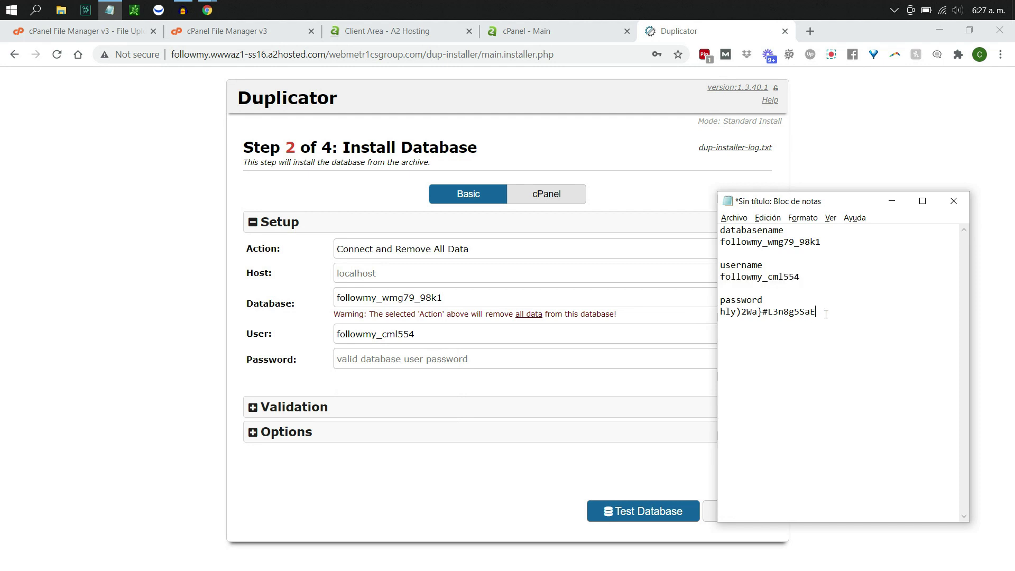
key("shift+Home")
key("ctrl+c")
left_click(635, 359)
key("ctrl+v")
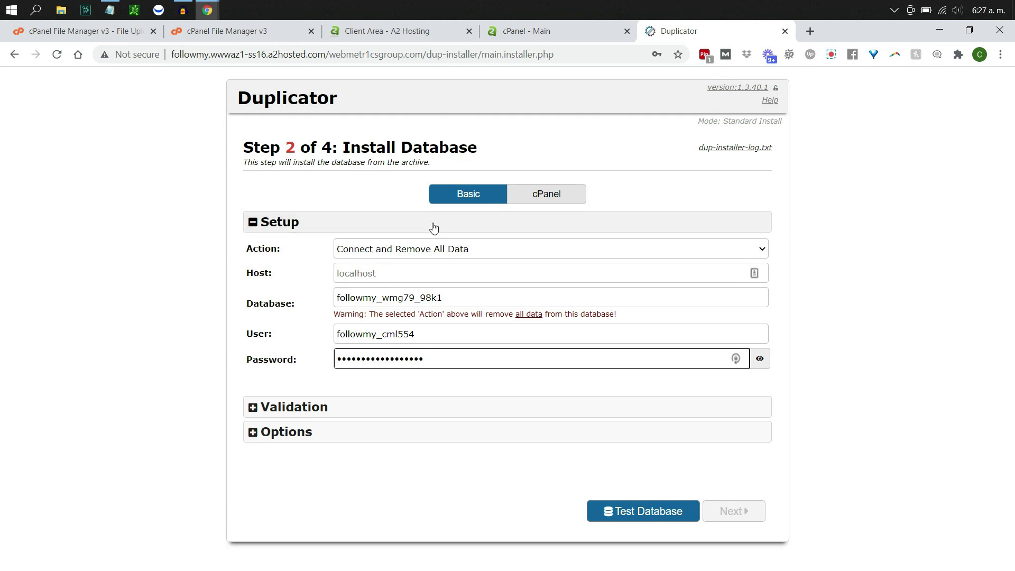
left_click(420, 25)
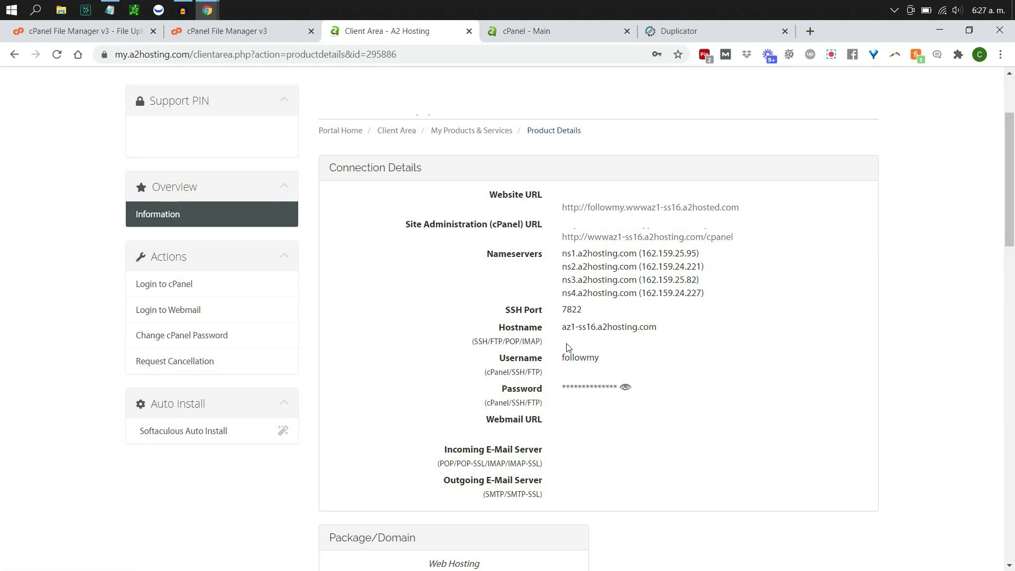
Copy hostname az1-ss16.a2hosting.com from the Client Area into the installer's Host field.
left_click_drag(560, 328, 658, 325)
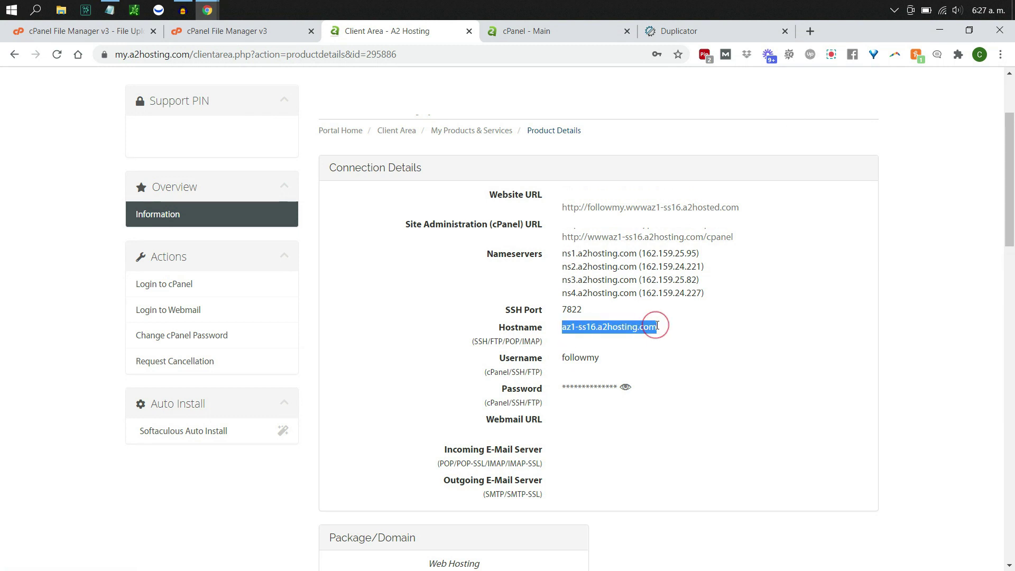
left_click(672, 35)
left_click(382, 273)
key("ctrl+v")
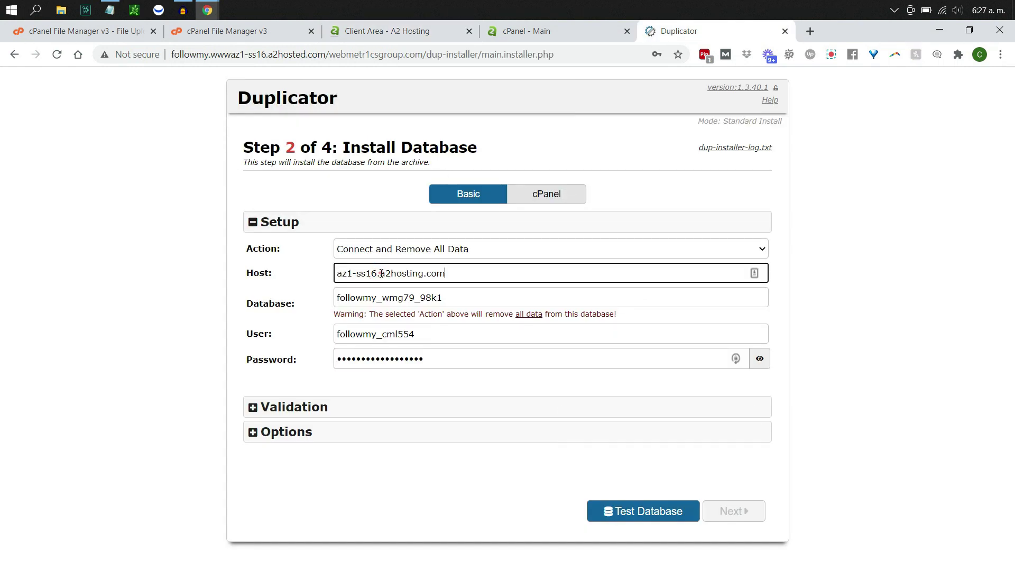
left_click(805, 313)
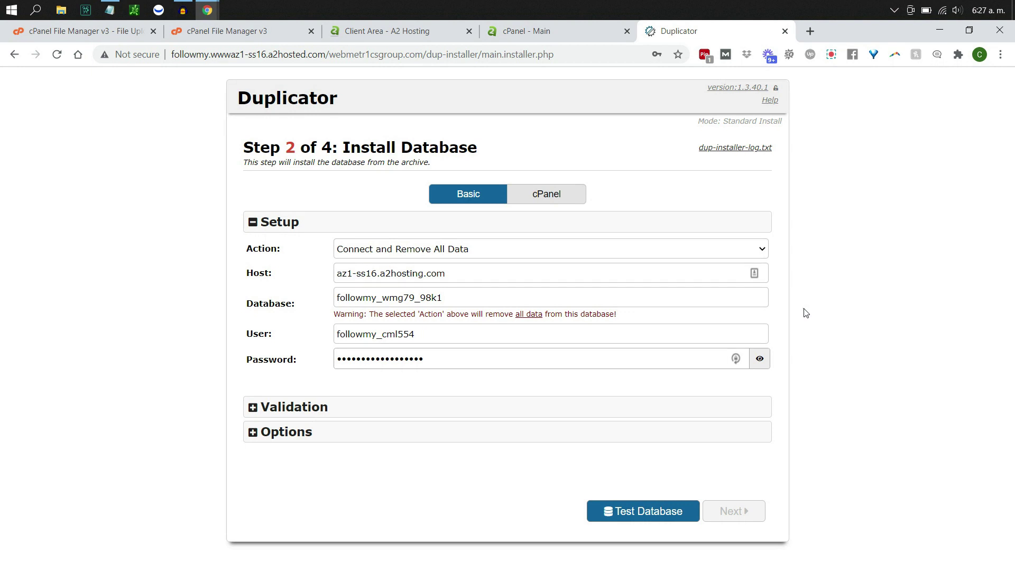
Test the database connection, then run and confirm the database install.
left_click(639, 511)
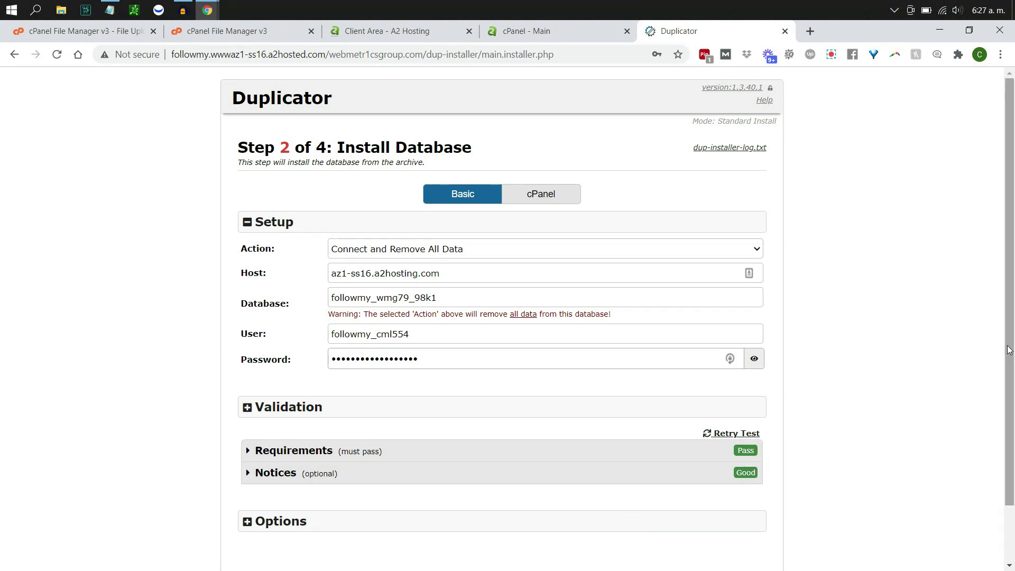
left_click_drag(1009, 350, 1004, 439)
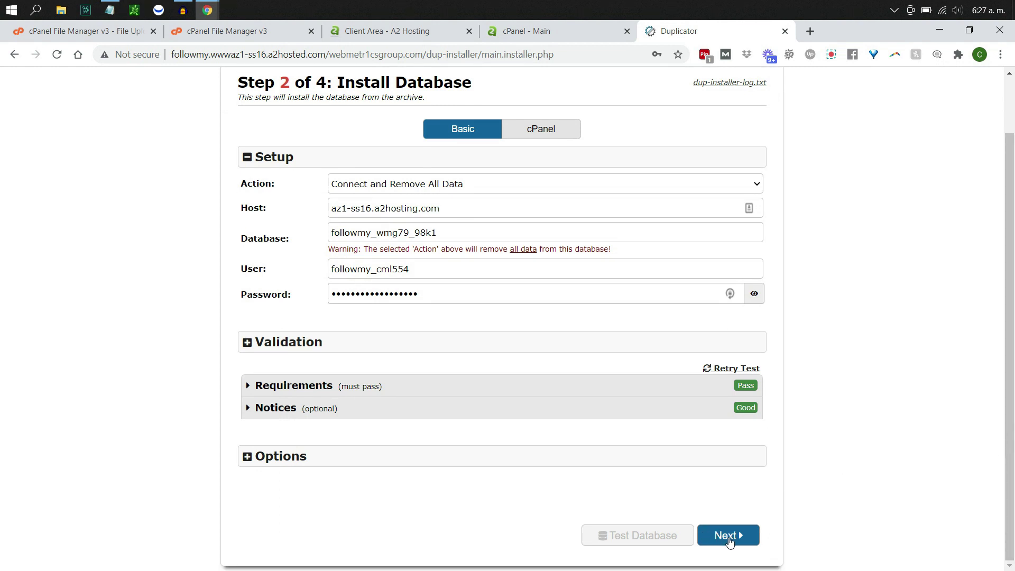
left_click(728, 537)
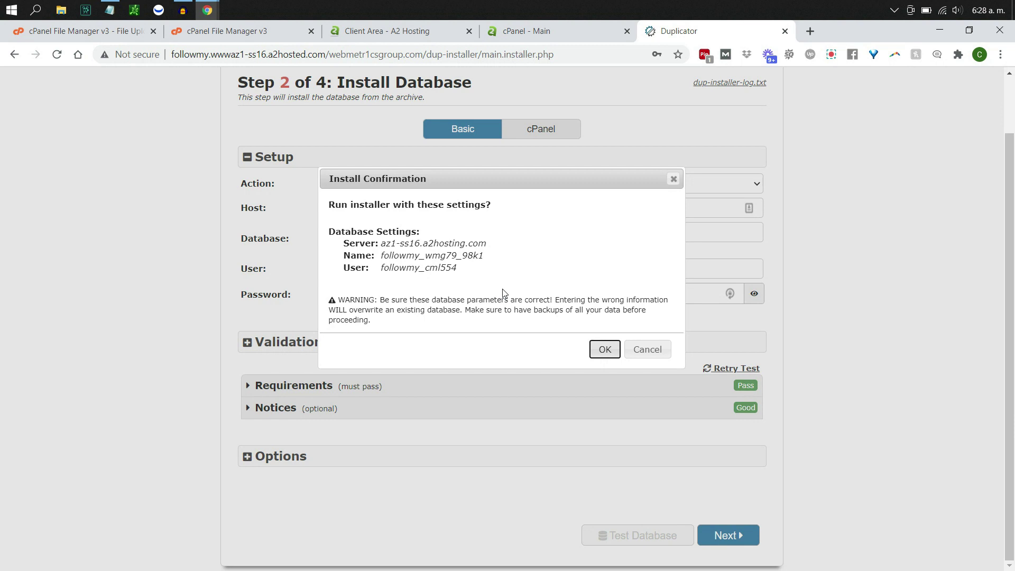
left_click(605, 350)
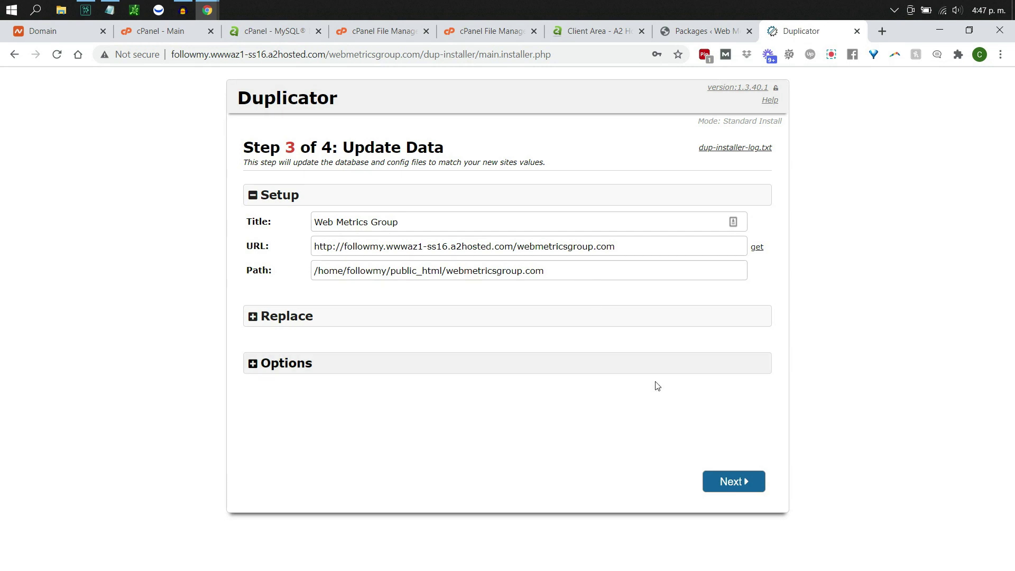
Continue past Update Data to the Test Site step and open Admin Login.
left_click(730, 482)
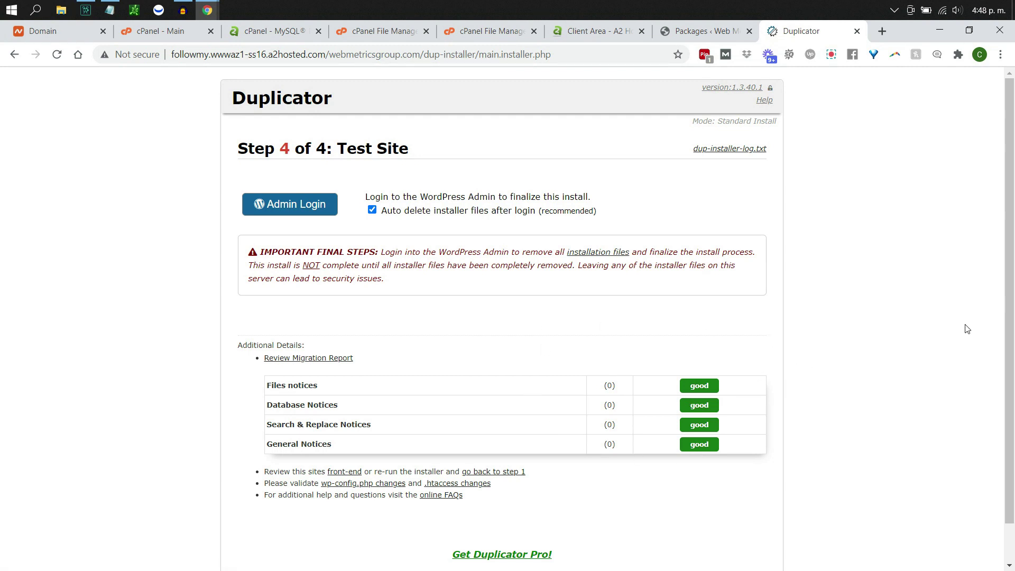
left_click(285, 208)
left_click(313, 214)
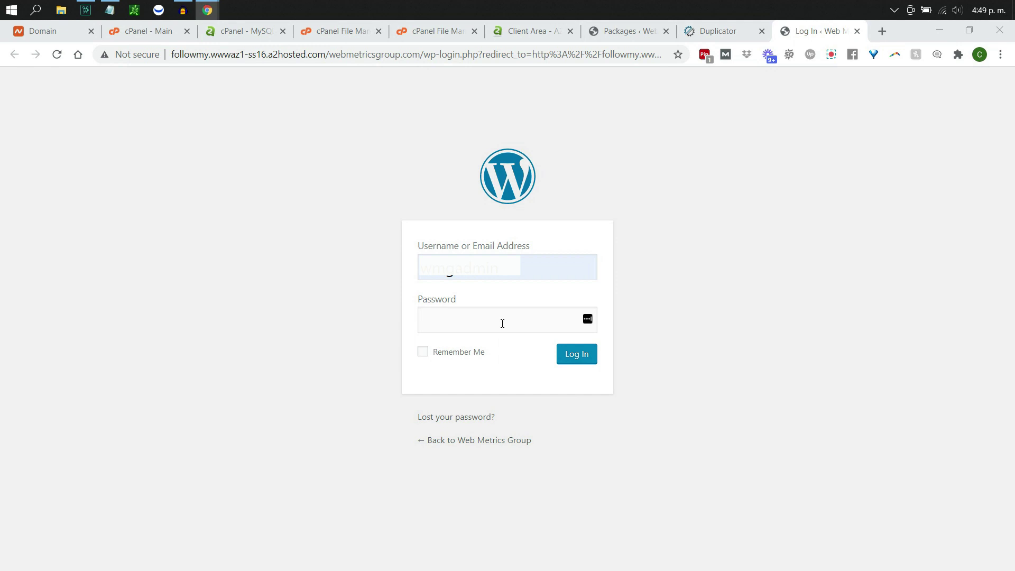
Log in to the WordPress admin, then load the live Web Metrics Group homepage in a new tab.
left_click(501, 321)
left_click(579, 356)
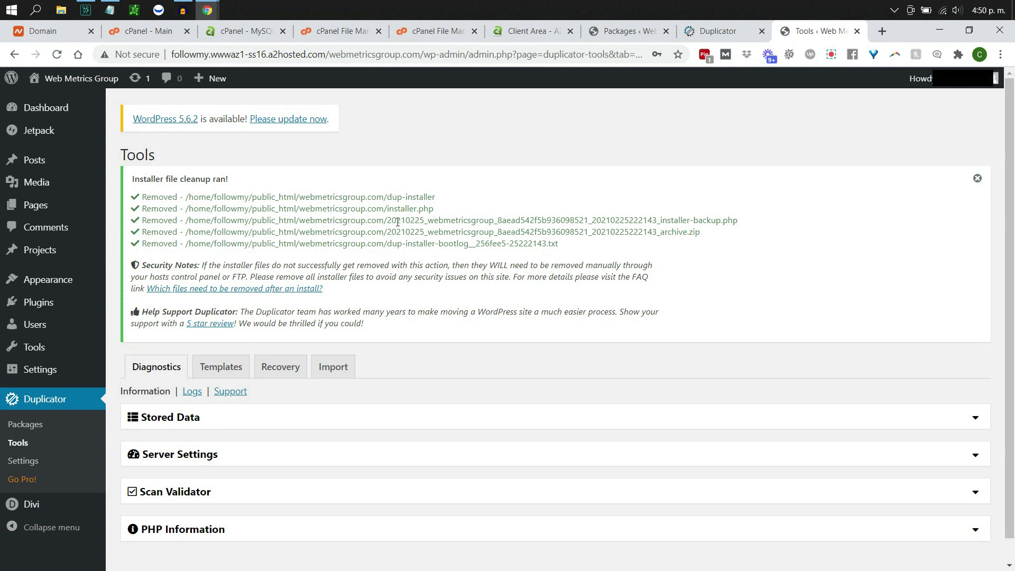
left_click(882, 31)
key("ctrl+v")
key("Return")
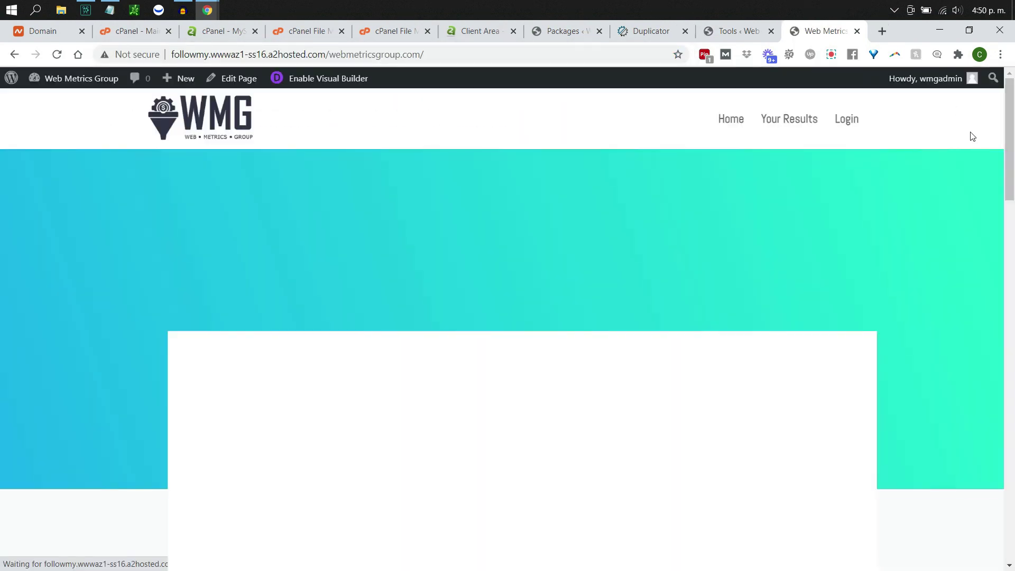
mouse_move(1007, 136)
left_mouse_down()
mouse_move(1004, 283)
mouse_move(1006, 136)
left_mouse_up()
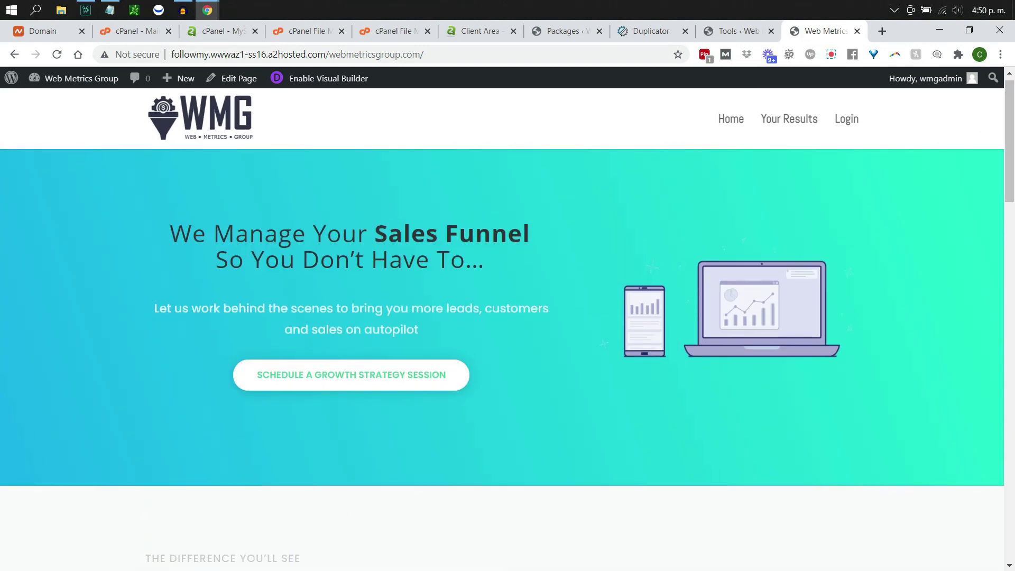